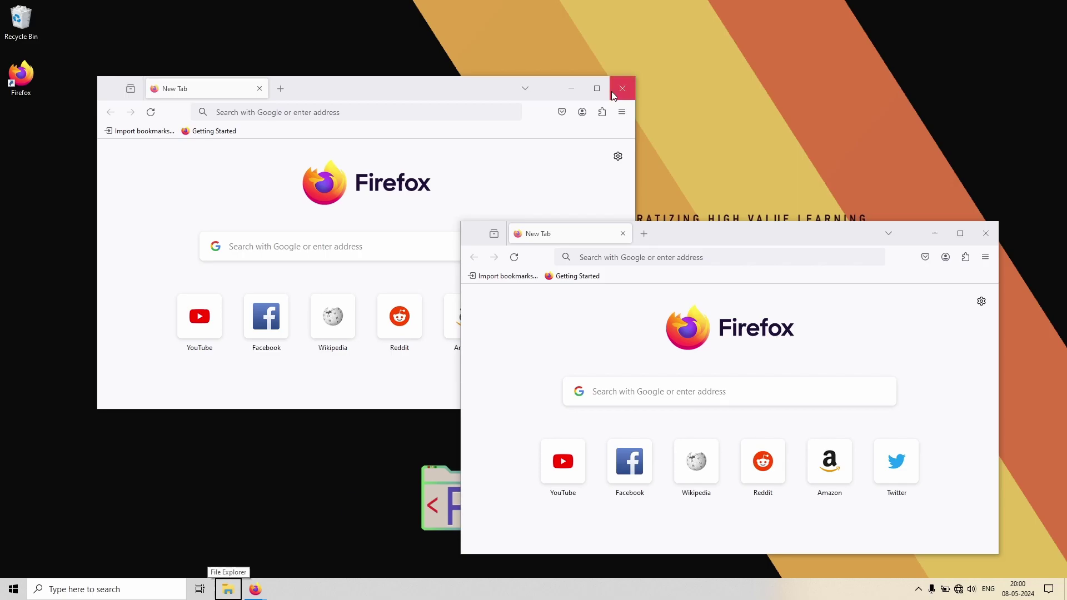
Close the back Firefox window so a single New Tab window remains
{"action": "left_click", "coordinate": [626, 88]}
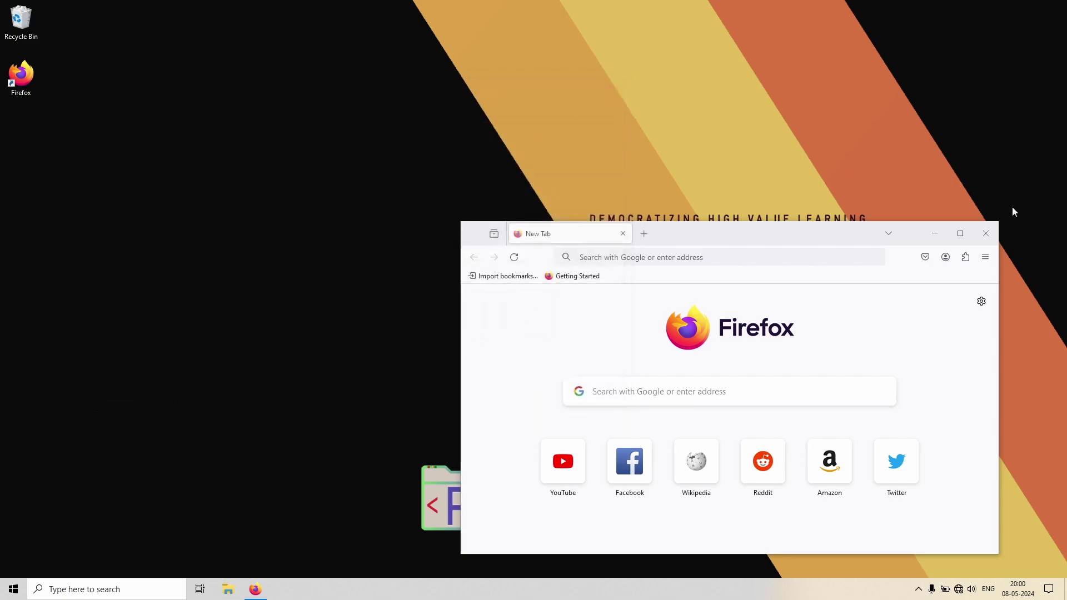
Close Firefox and run firefox.exe -P from the Windows Run dialog to open the profile chooser
{"action": "left_click", "coordinate": [985, 234]}
{"action": "key", "text": "super"}
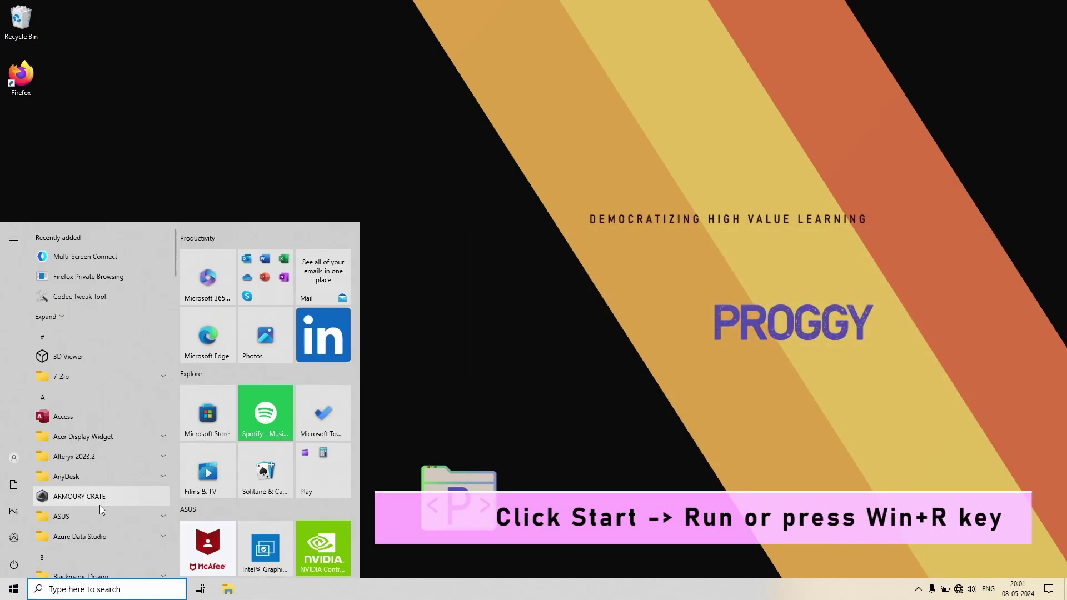
{"action": "key", "text": "super"}
{"action": "key", "text": "super"}
{"action": "type", "text": "run"}
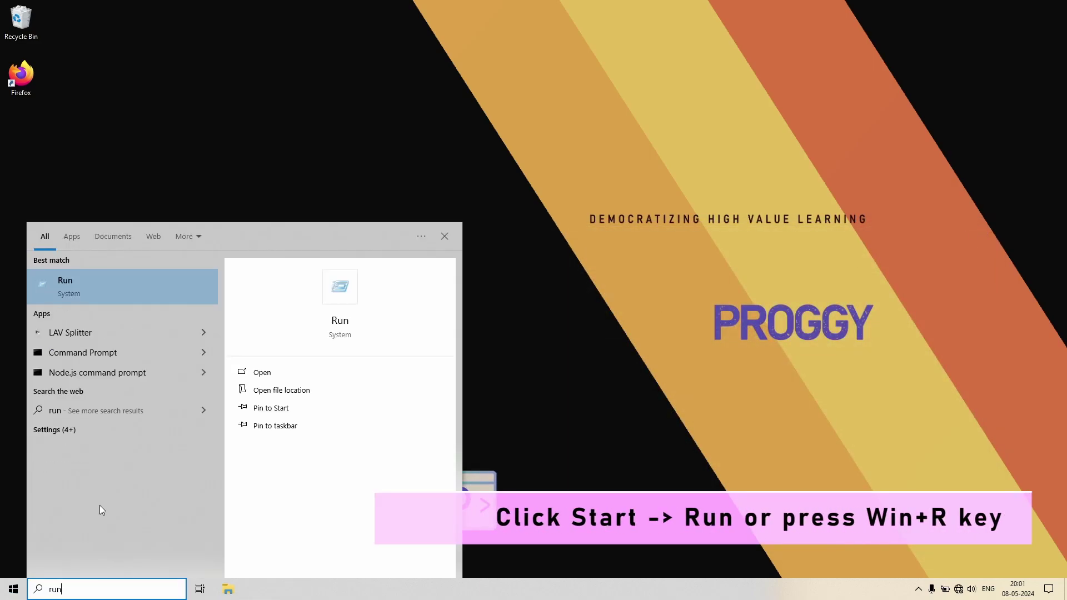
{"action": "left_click", "coordinate": [160, 274]}
{"action": "left_click_drag", "start_coordinate": [54, 461], "coordinate": [272, 173]}
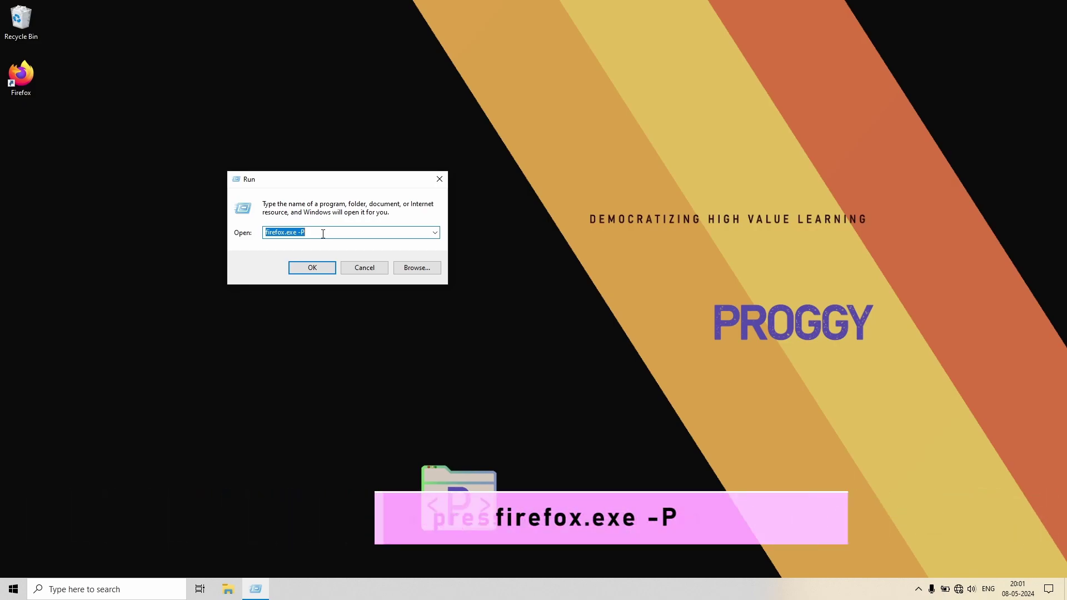
{"action": "left_click", "coordinate": [311, 267]}
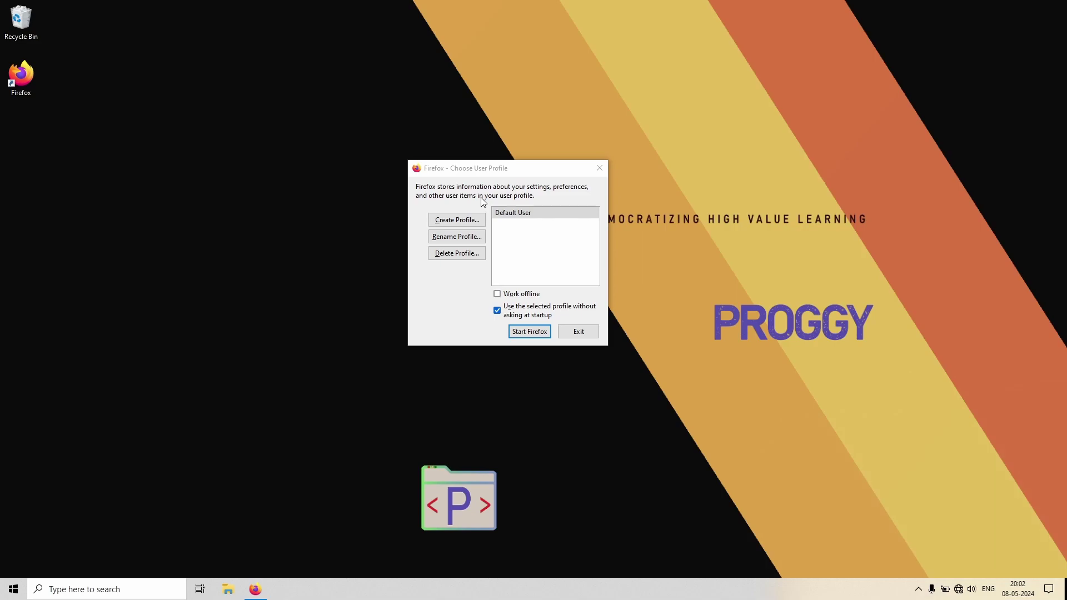
Create a new Firefox profile named 'personal'
{"action": "left_click", "coordinate": [455, 220]}
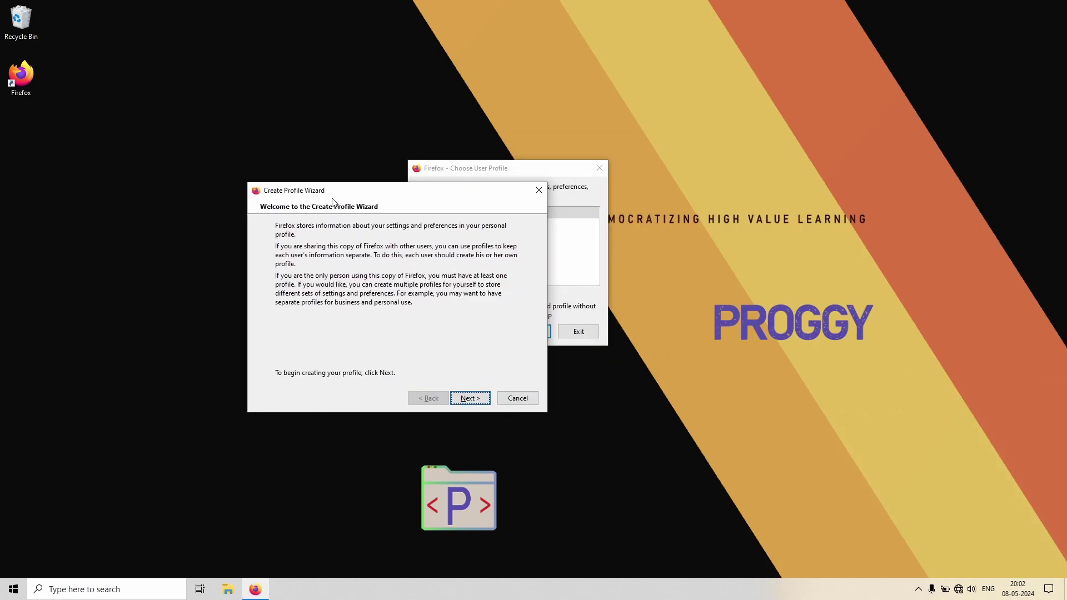
{"action": "left_click", "coordinate": [470, 398]}
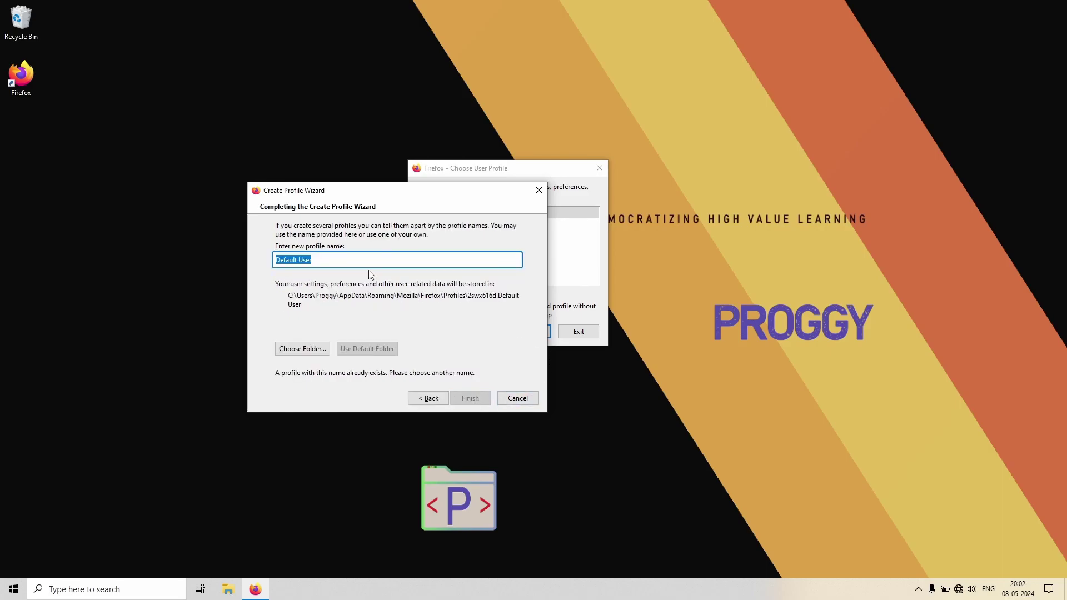
{"action": "left_click", "coordinate": [331, 260]}
{"action": "left_click_drag", "start_coordinate": [338, 259], "coordinate": [258, 259]}
{"action": "type", "text": "pers"}
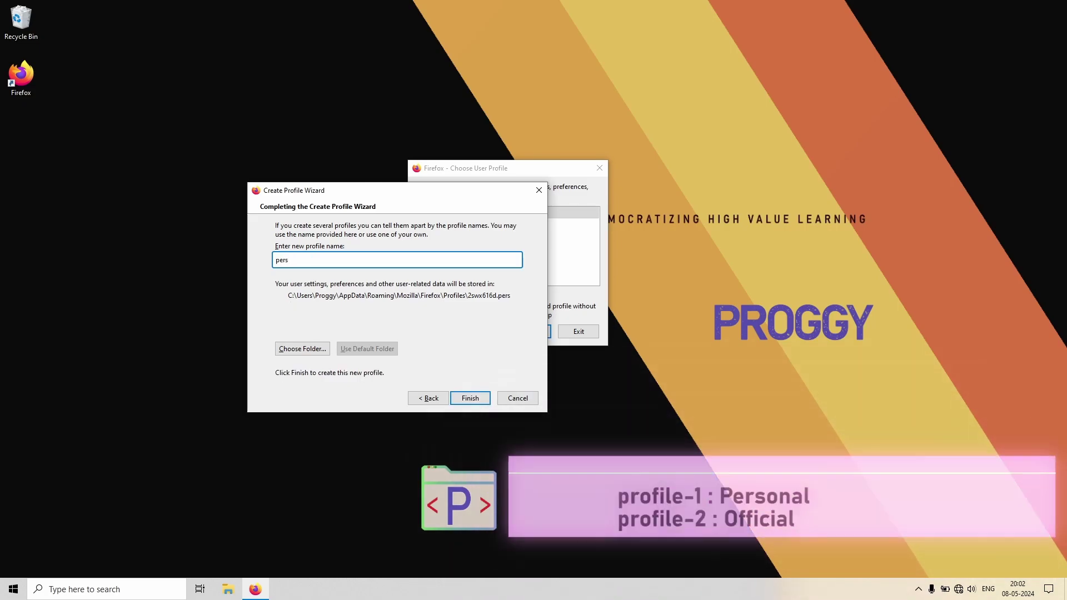
{"action": "type", "text": "onal"}
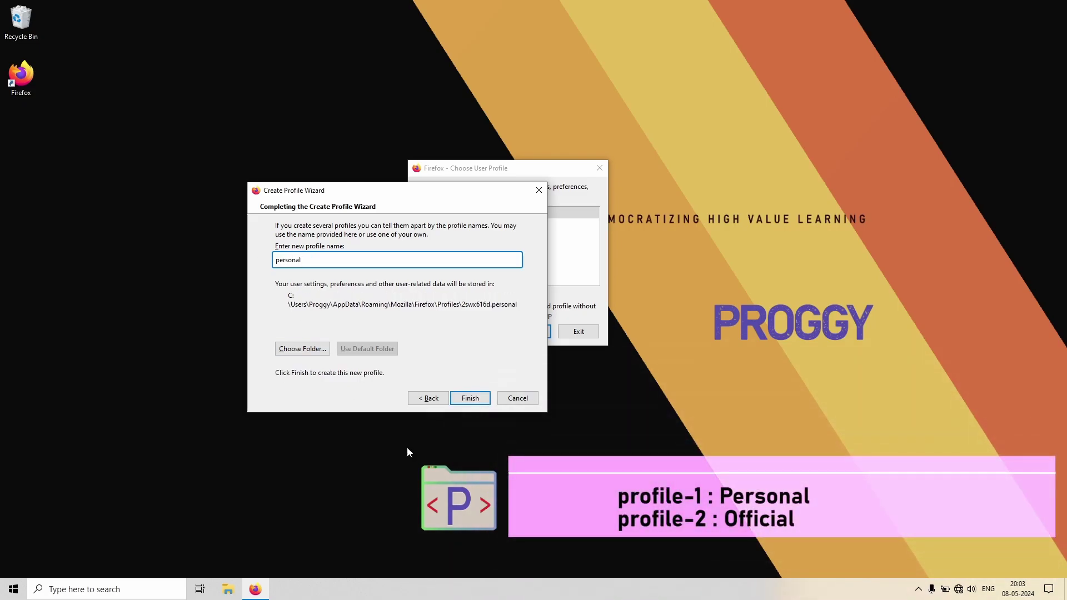
{"action": "left_click", "coordinate": [470, 398]}
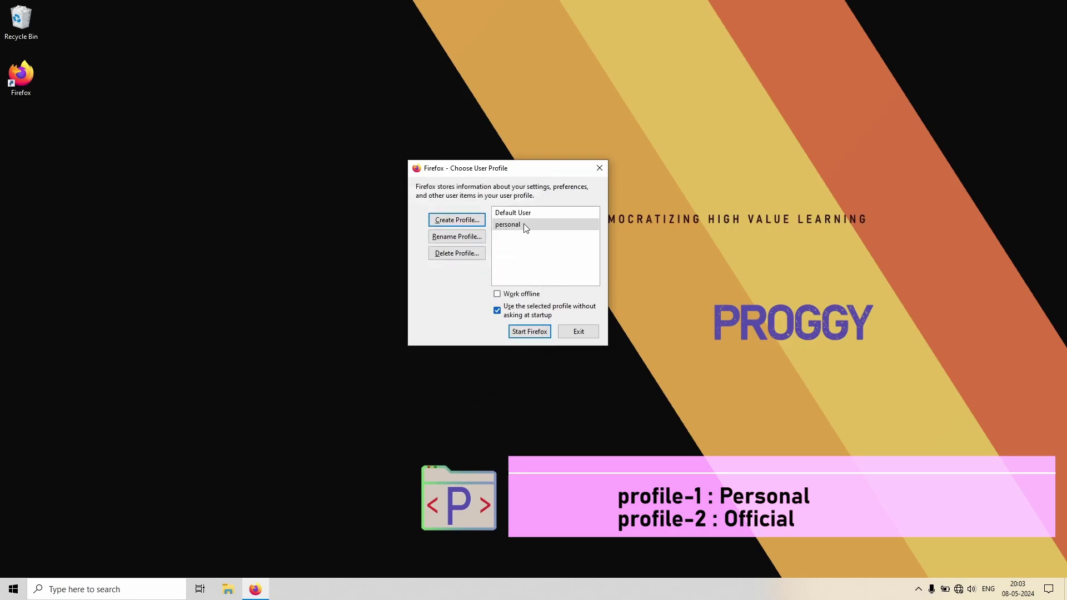
Create a second profile named 'official'
{"action": "left_click", "coordinate": [448, 225]}
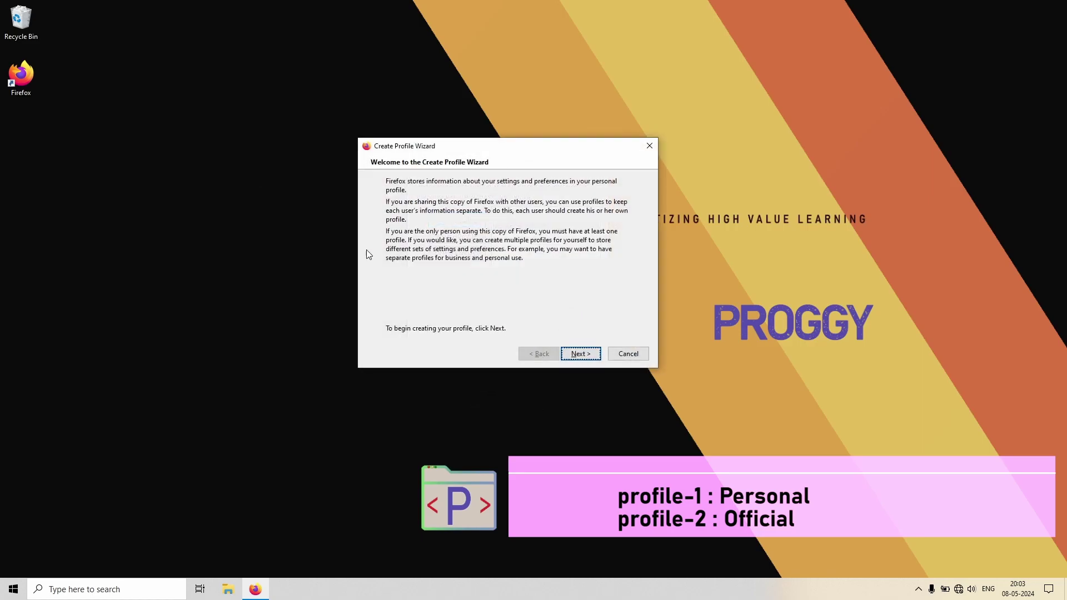
{"action": "left_click", "coordinate": [579, 353]}
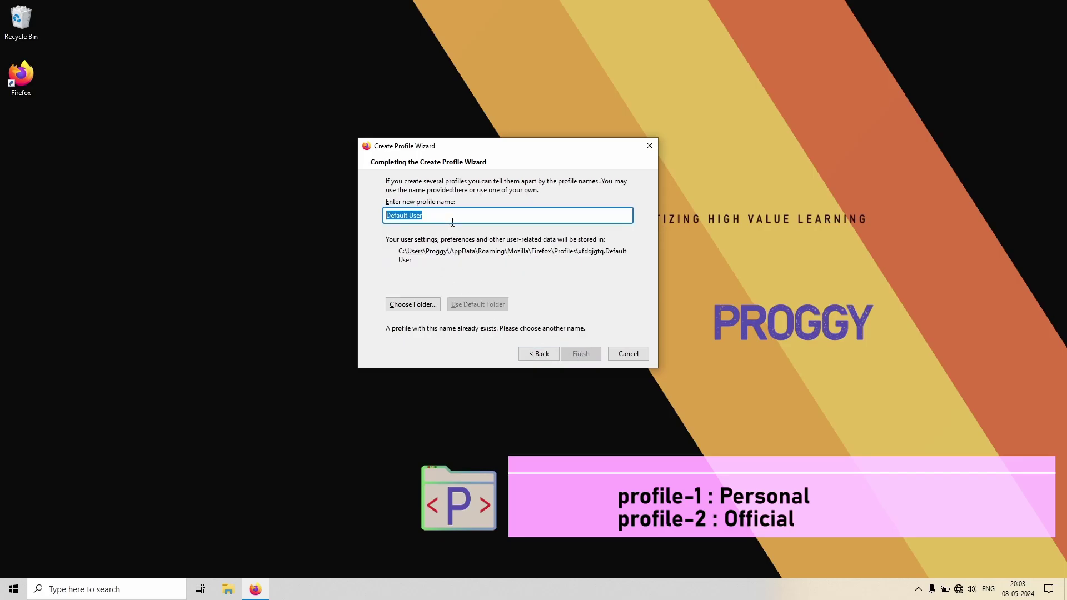
{"action": "type", "text": "official"}
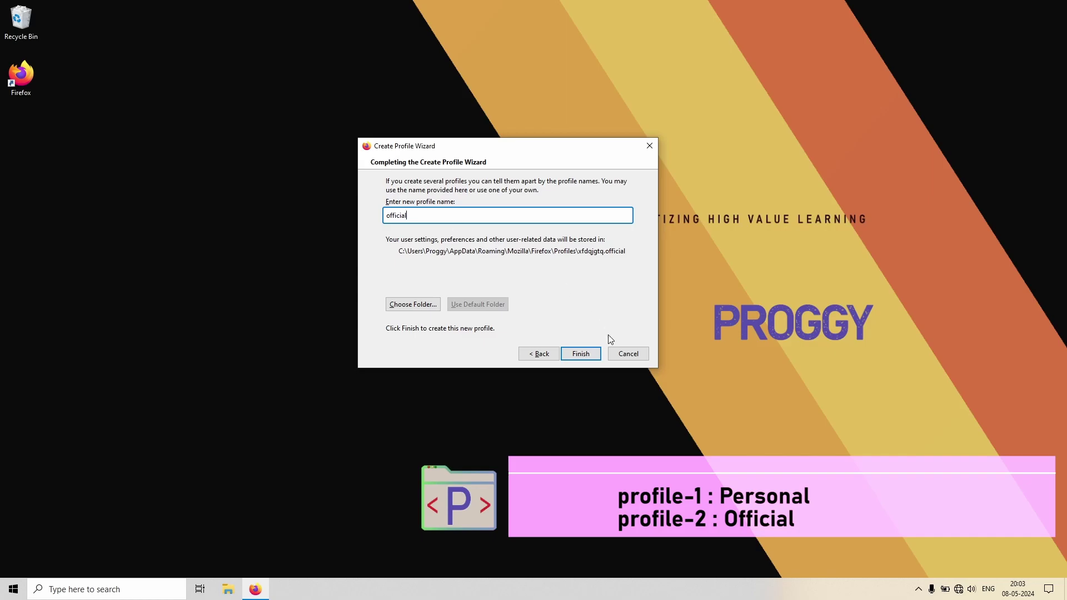
{"action": "left_click", "coordinate": [580, 354]}
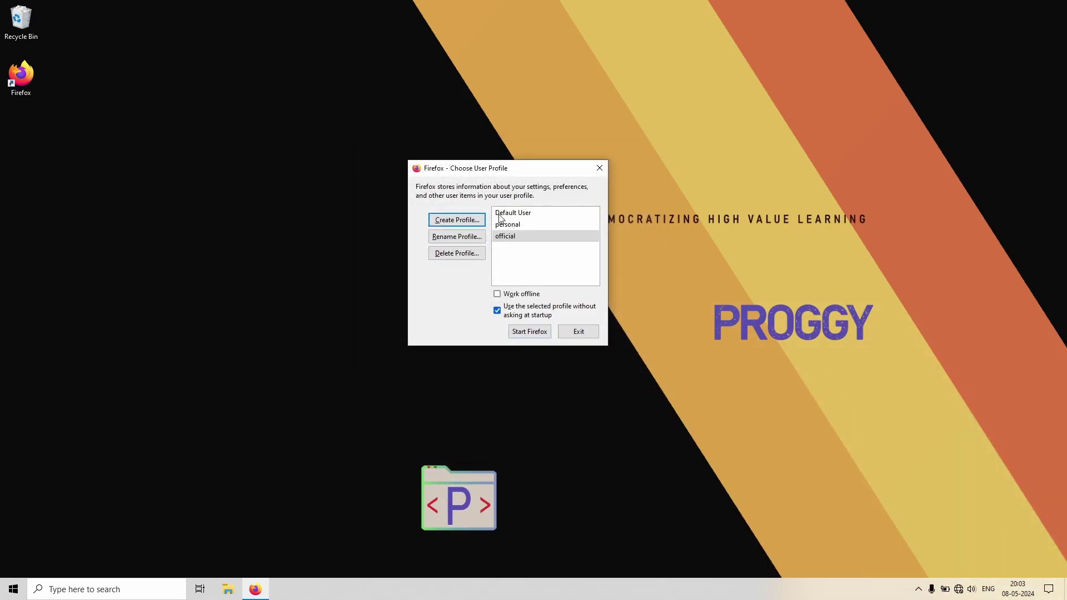
{"action": "left_click_drag", "start_coordinate": [486, 168], "coordinate": [462, 163]}
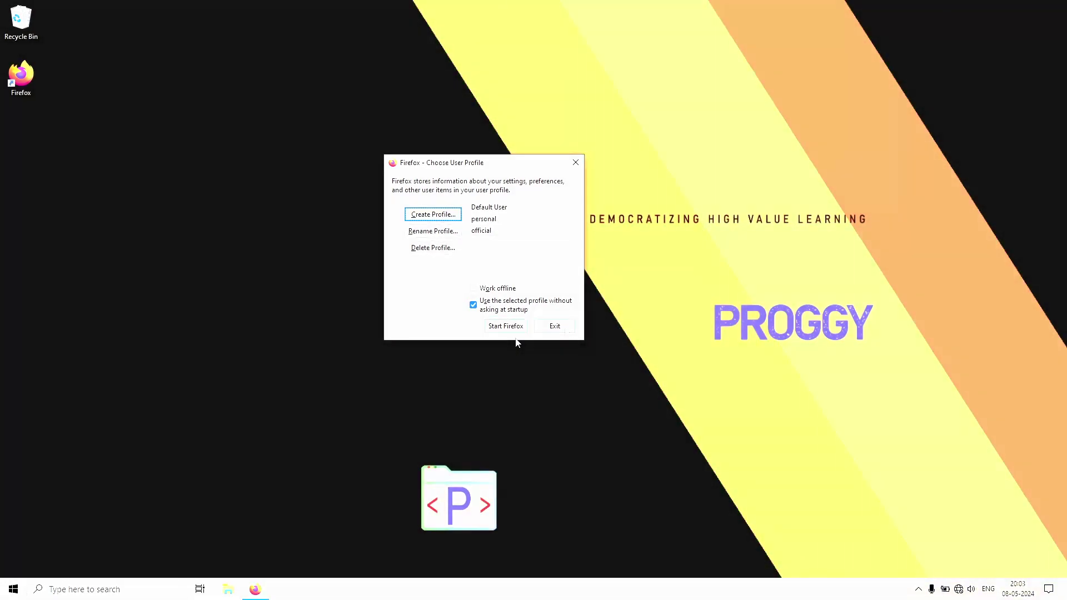
Exit the chooser with Default User selected, then launch Firefox from the desktop and maximize it
{"action": "key", "text": "Home"}
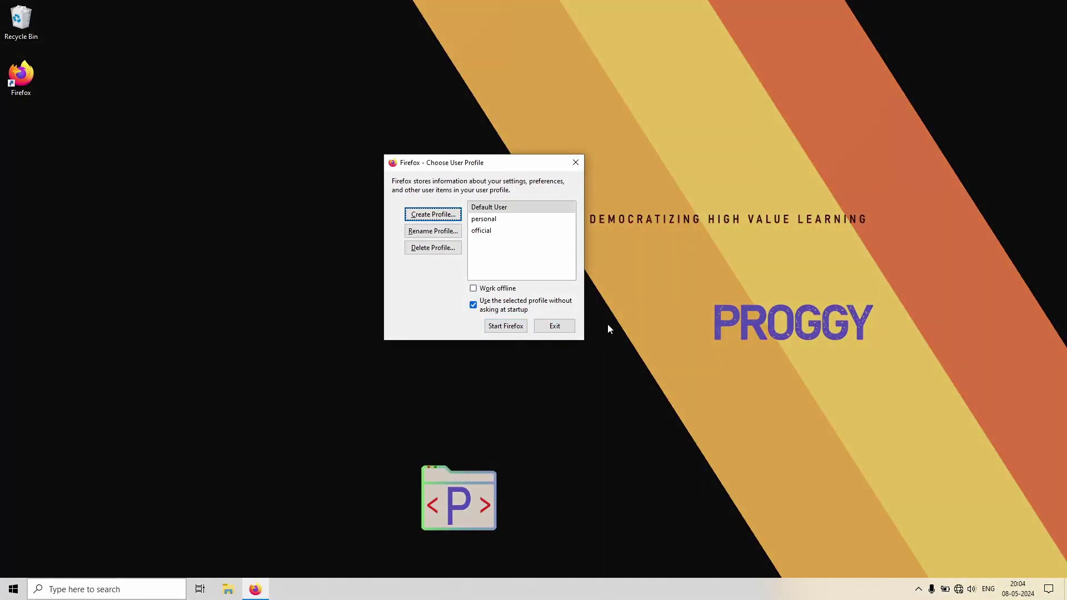
{"action": "left_click", "coordinate": [554, 327]}
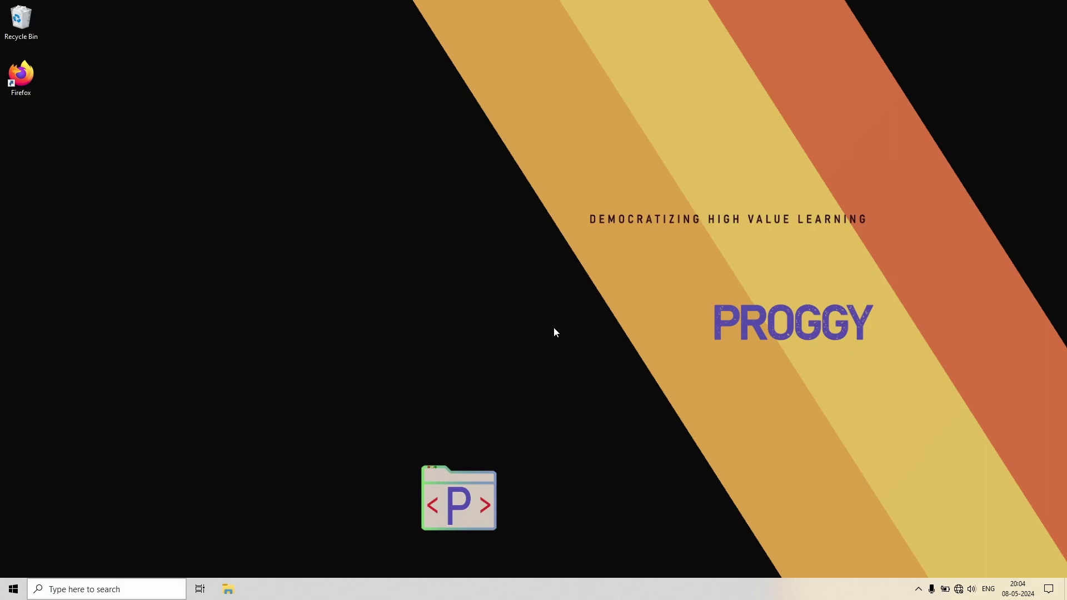
{"action": "double_click", "coordinate": [21, 75]}
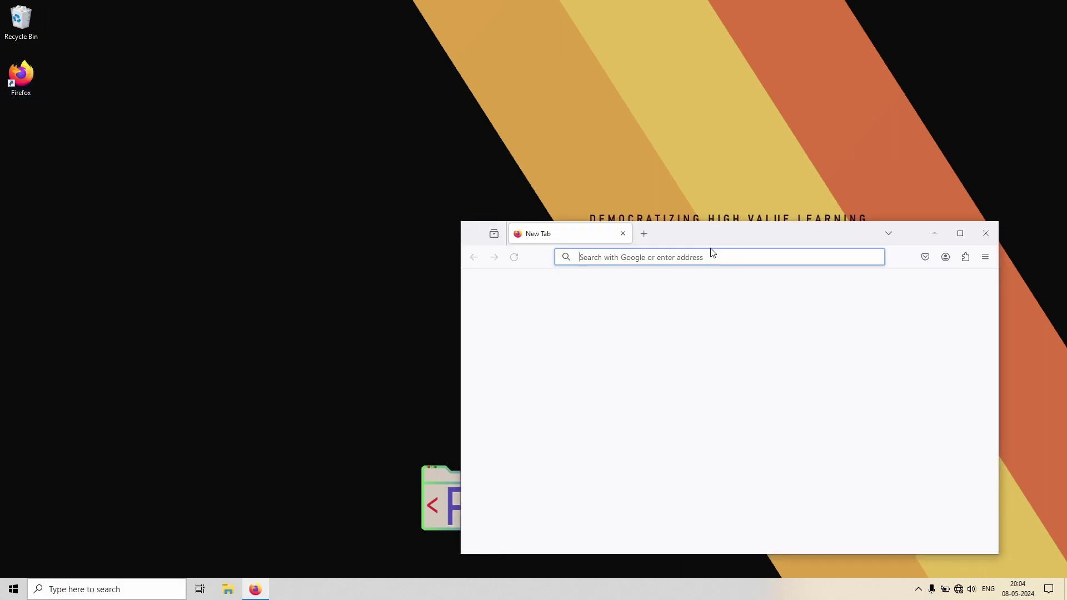
{"action": "left_click", "coordinate": [960, 234]}
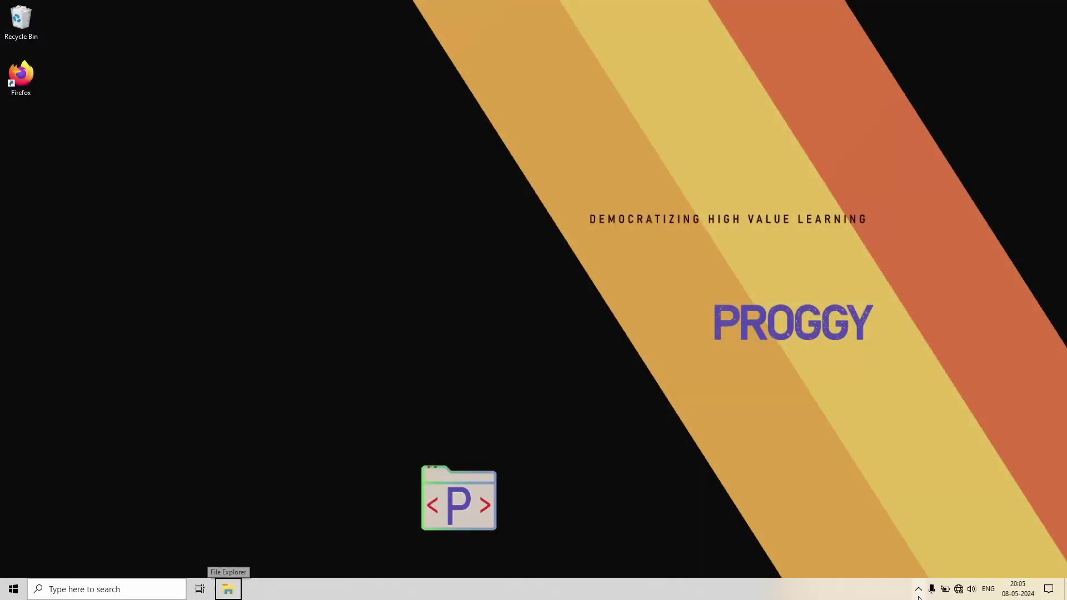
Rerun firefox.exe -P, untick 'Use the selected profile without asking at startup' and exit
{"action": "left_click", "coordinate": [13, 589]}
{"action": "type", "text": "run"}
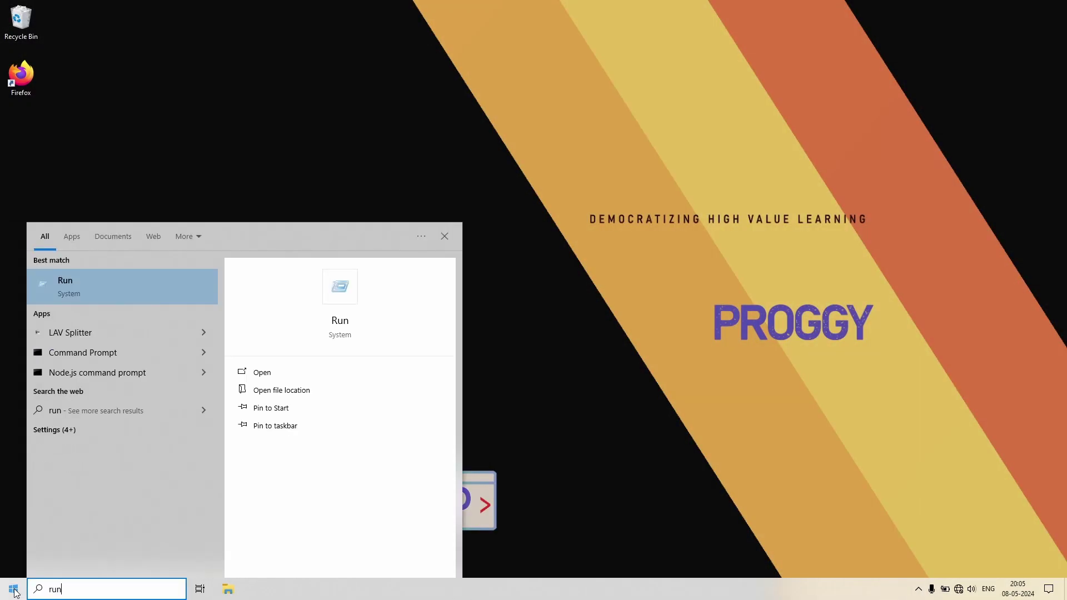
{"action": "key", "text": "Return"}
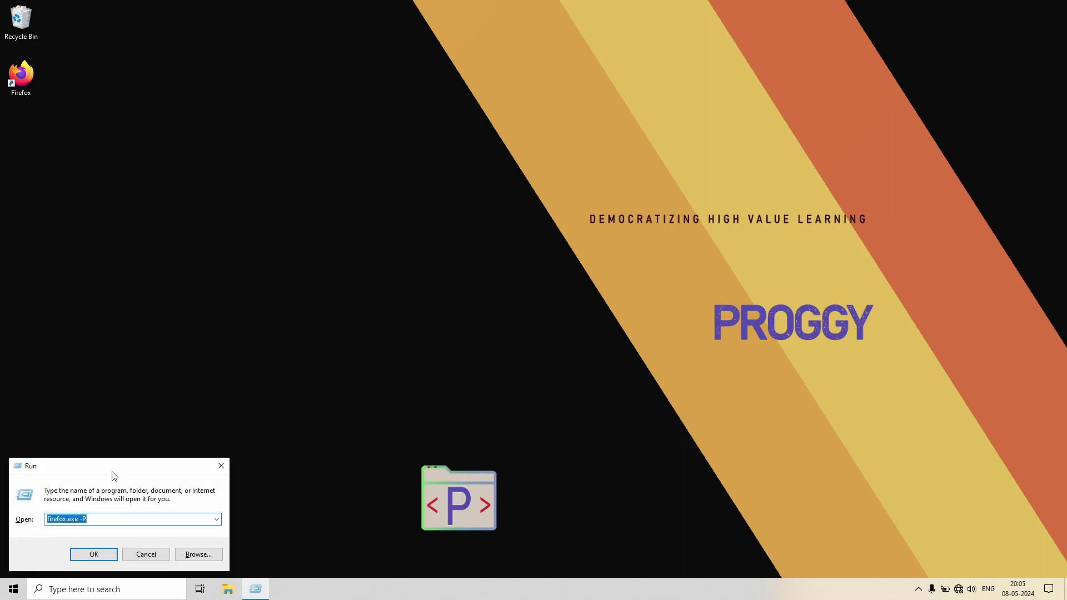
{"action": "left_click_drag", "start_coordinate": [99, 471], "coordinate": [360, 213]}
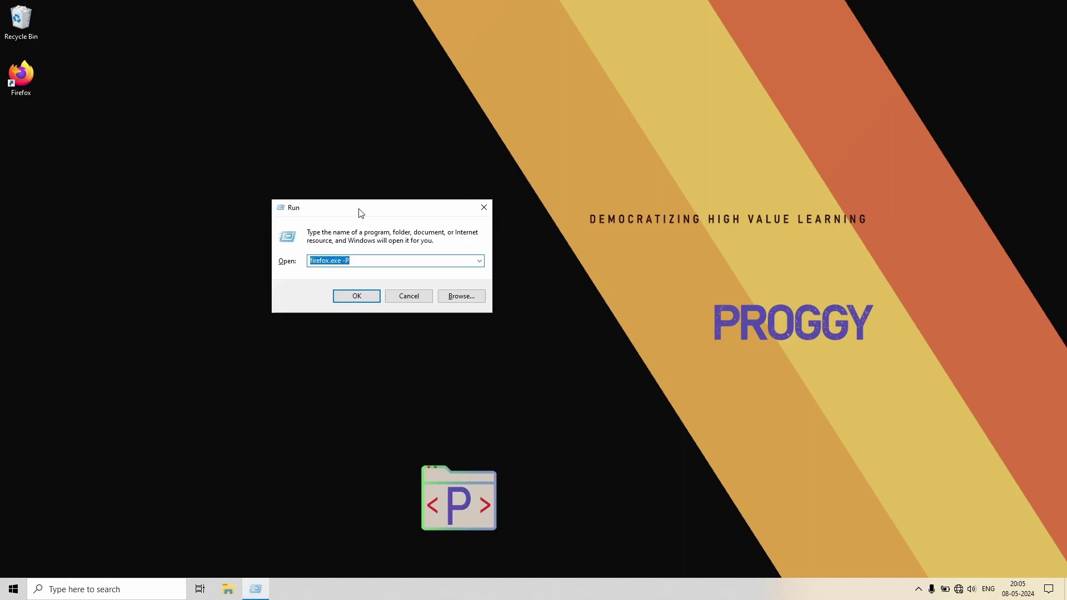
{"action": "left_click", "coordinate": [355, 299]}
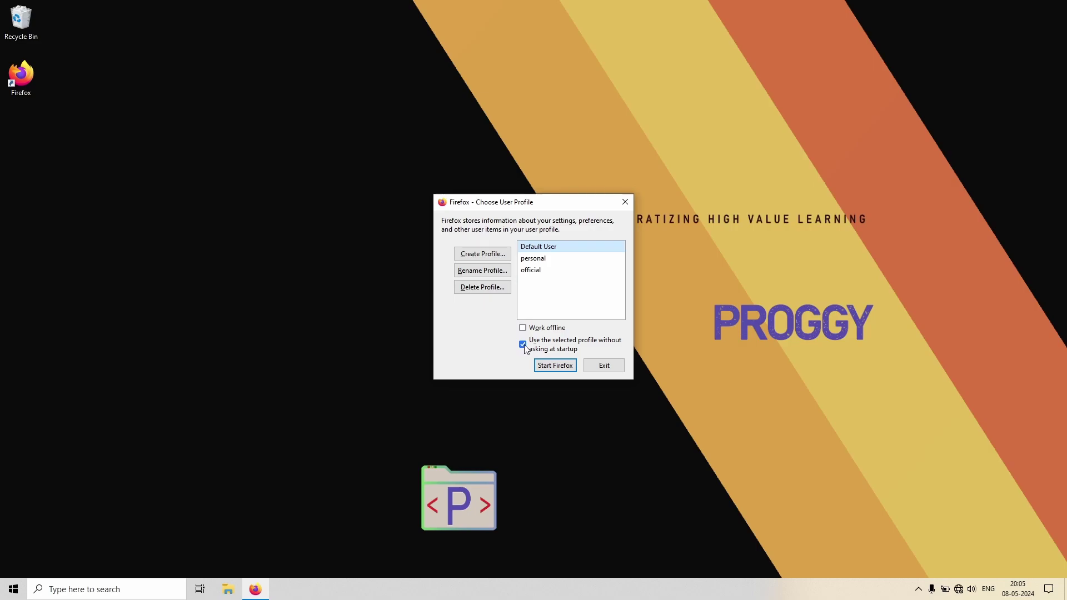
{"action": "left_click", "coordinate": [523, 345]}
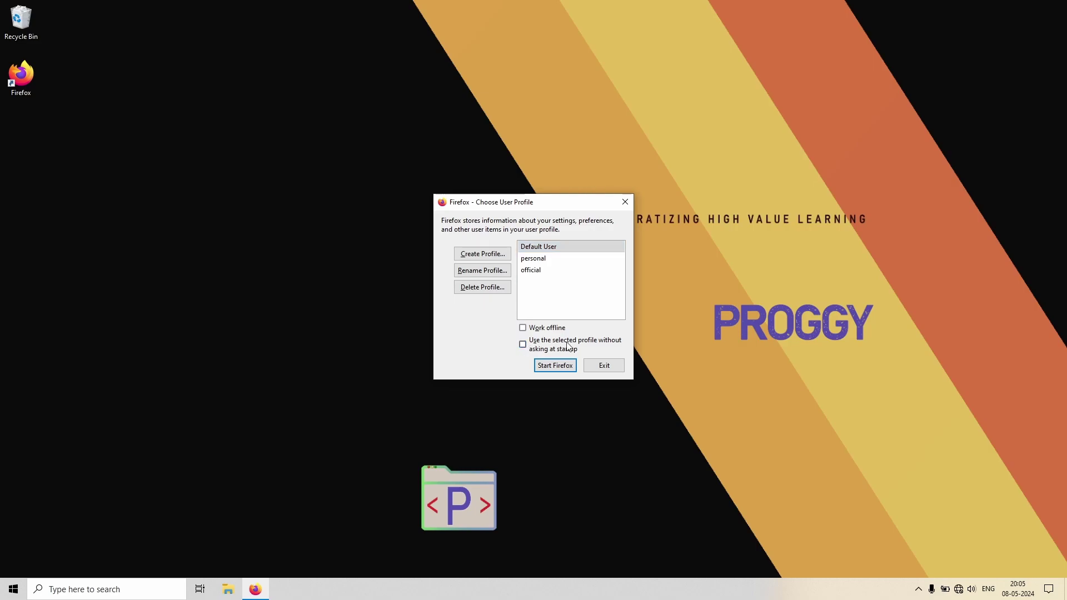
{"action": "left_click", "coordinate": [597, 370]}
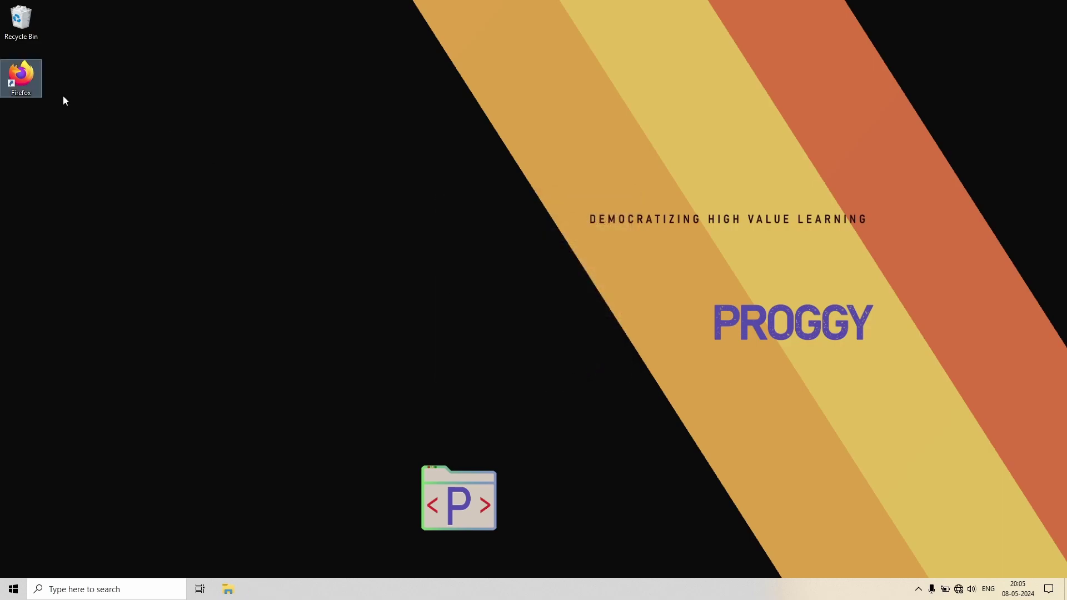
Launch Firefox and start it with the 'personal' profile
{"action": "double_click", "coordinate": [25, 84]}
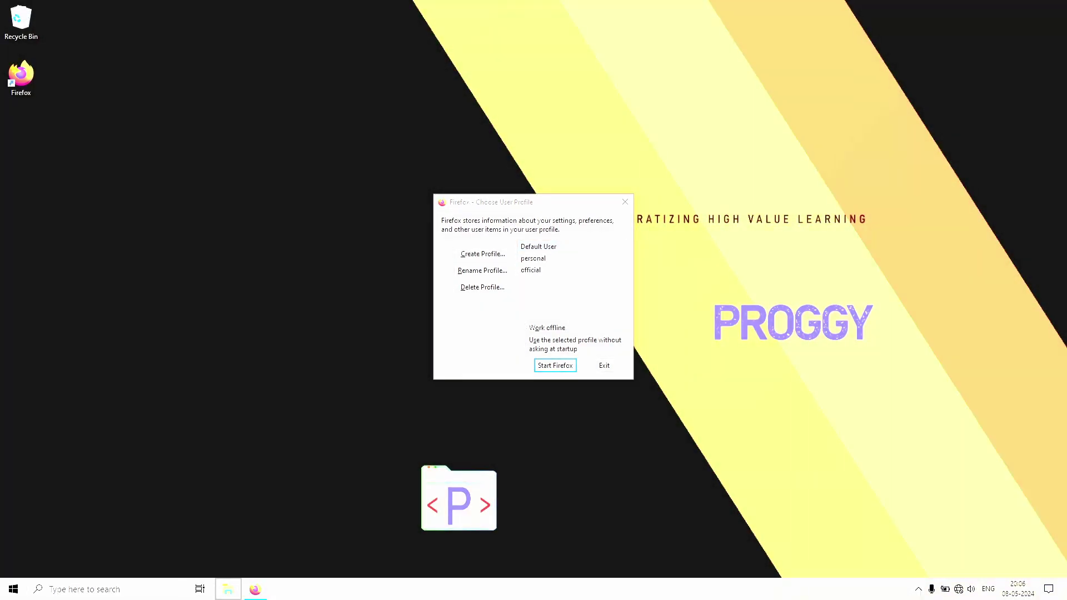
{"action": "key", "text": "super+t"}
{"action": "left_click", "coordinate": [531, 259]}
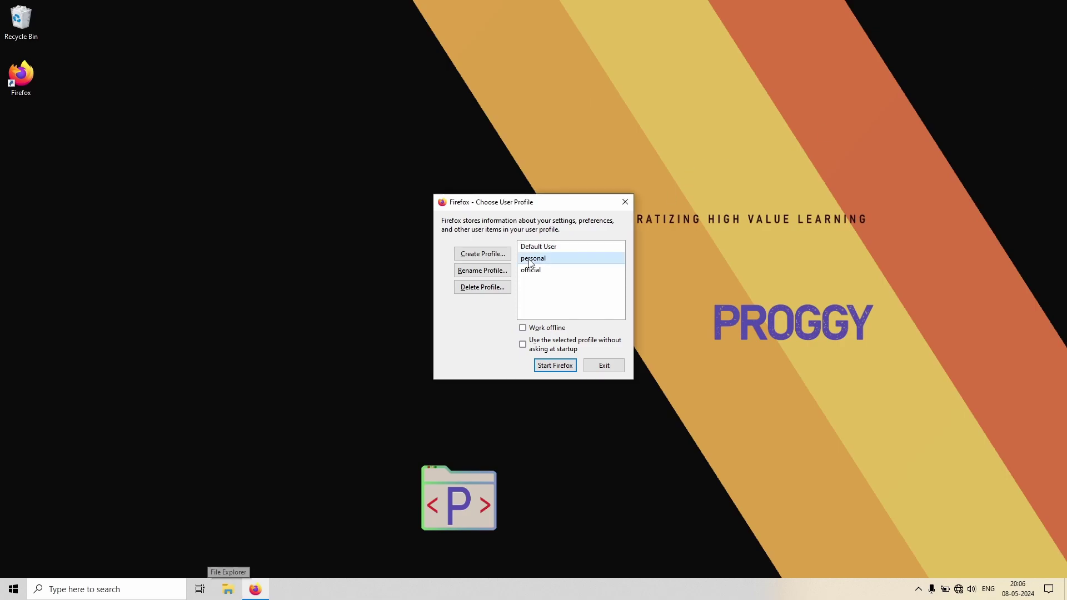
{"action": "left_click", "coordinate": [555, 365]}
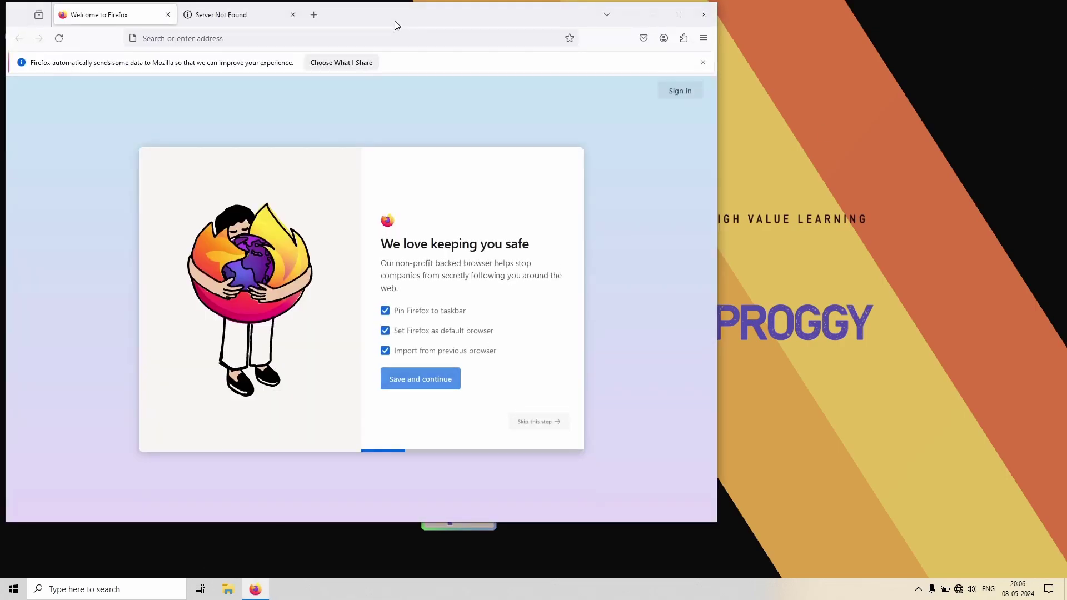
{"action": "left_click_drag", "start_coordinate": [395, 24], "coordinate": [547, 49]}
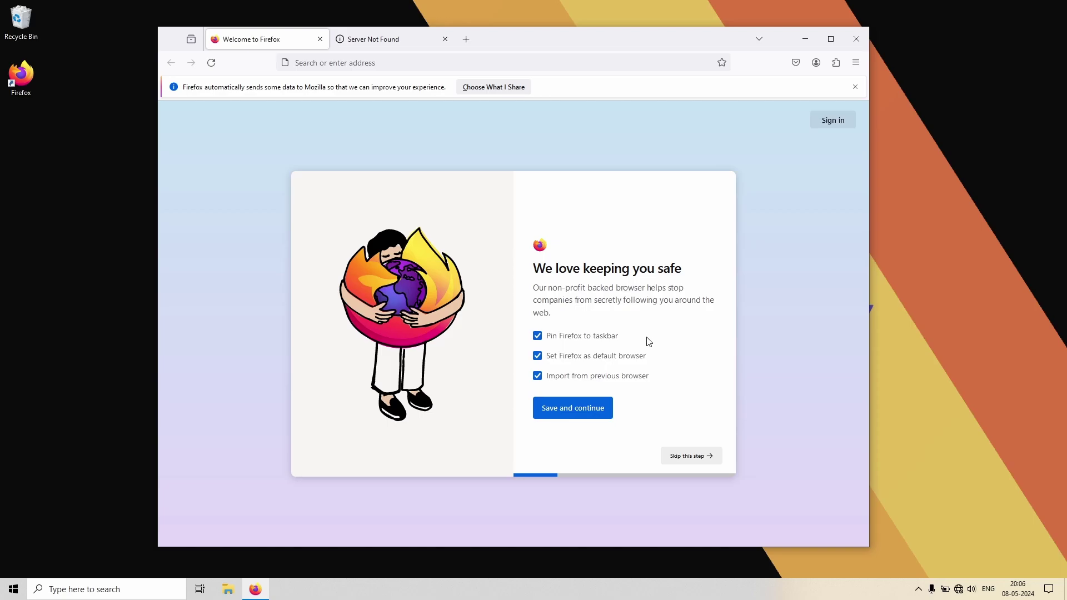
Skip the pin, phone sync and add-on welcome steps, then start browsing
{"action": "left_click", "coordinate": [690, 457]}
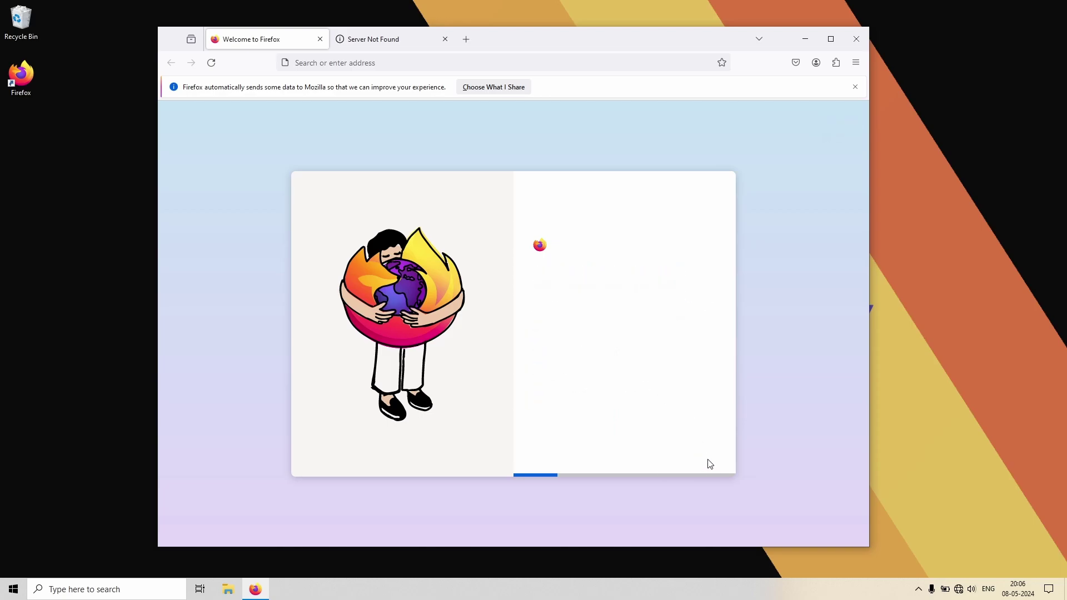
{"action": "left_click", "coordinate": [710, 456]}
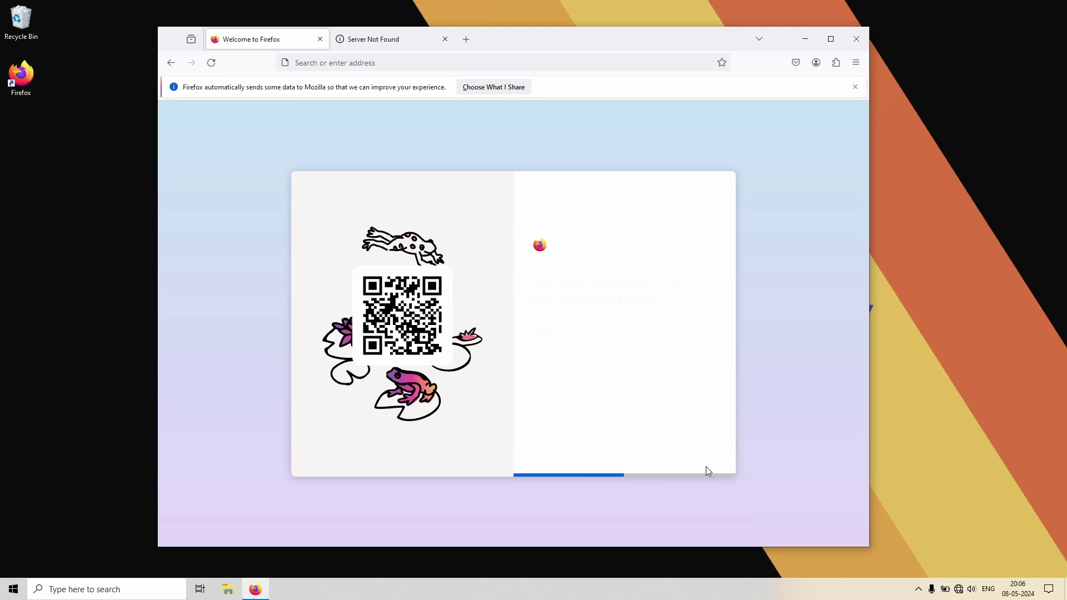
{"action": "left_click", "coordinate": [693, 454]}
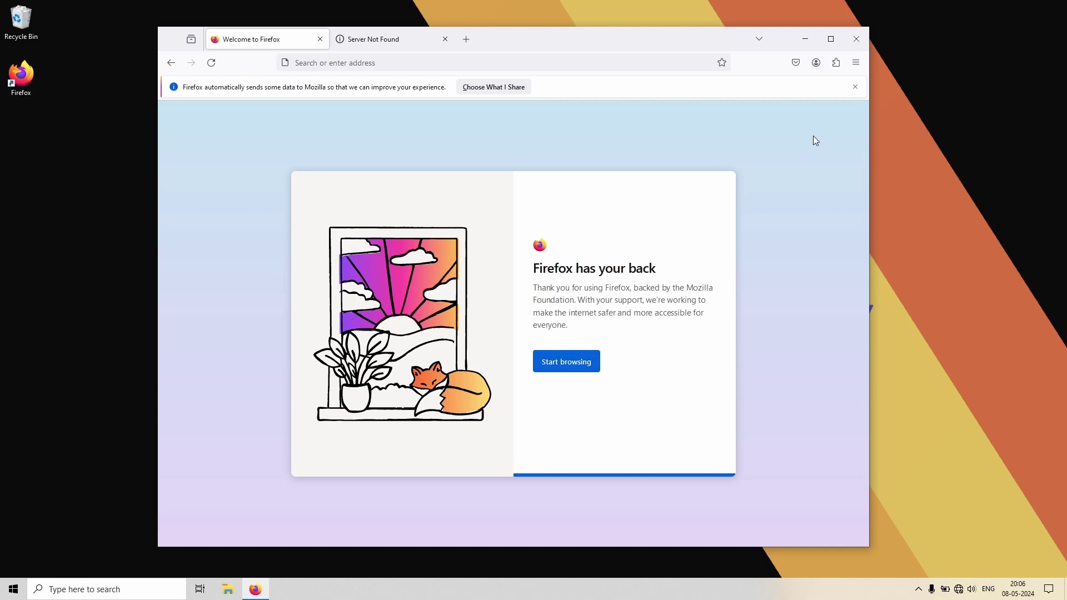
{"action": "left_click", "coordinate": [577, 363]}
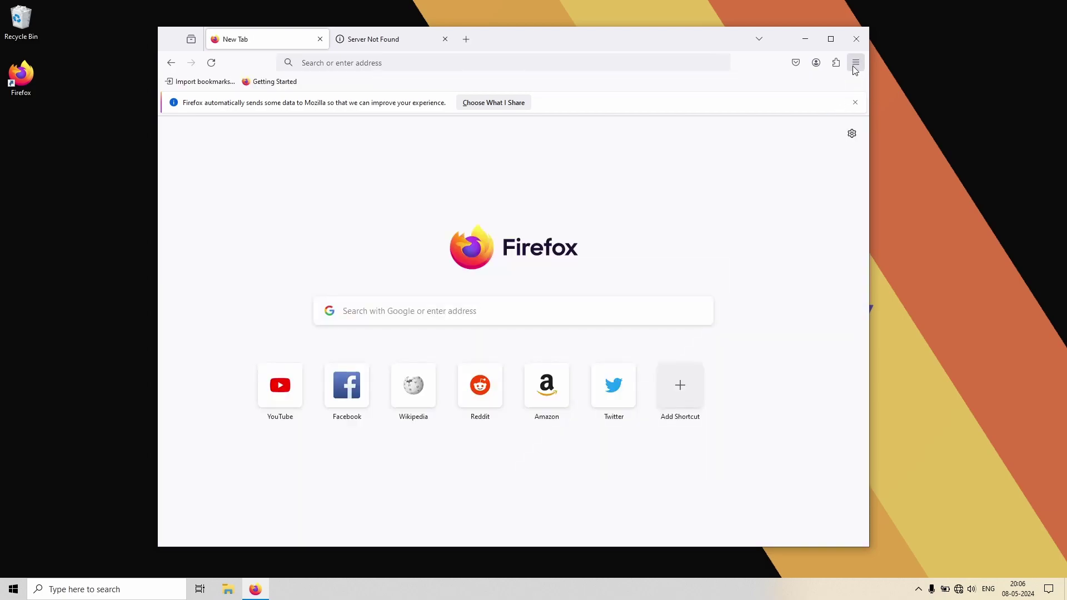
Enable the Firefox Alpenglow theme from Settings > Extensions & Themes > Themes
{"action": "left_click", "coordinate": [856, 63]}
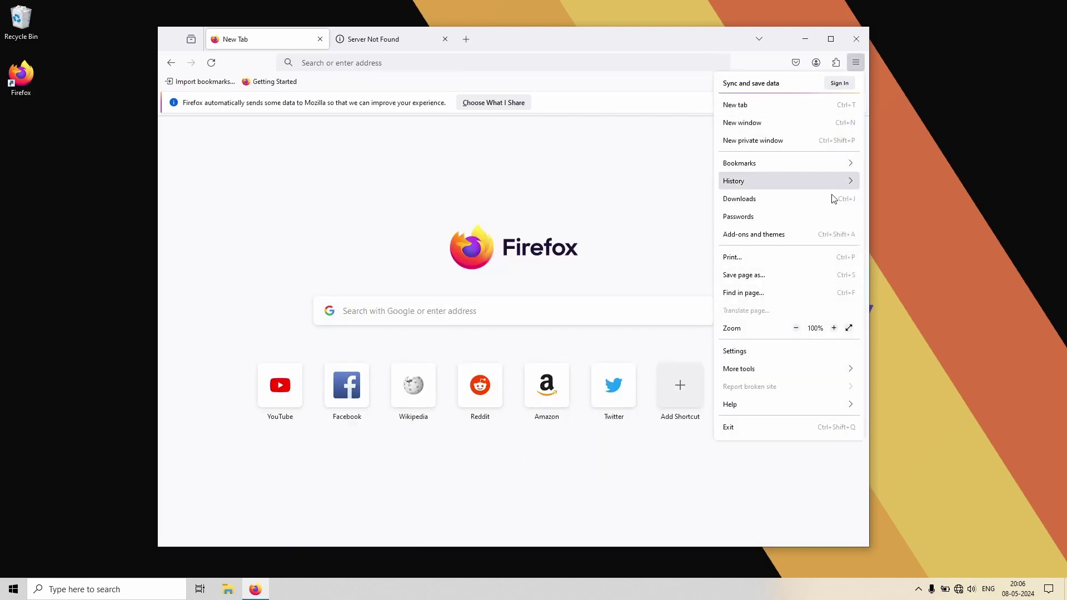
{"action": "left_click", "coordinate": [750, 370]}
{"action": "left_click", "coordinate": [725, 80]}
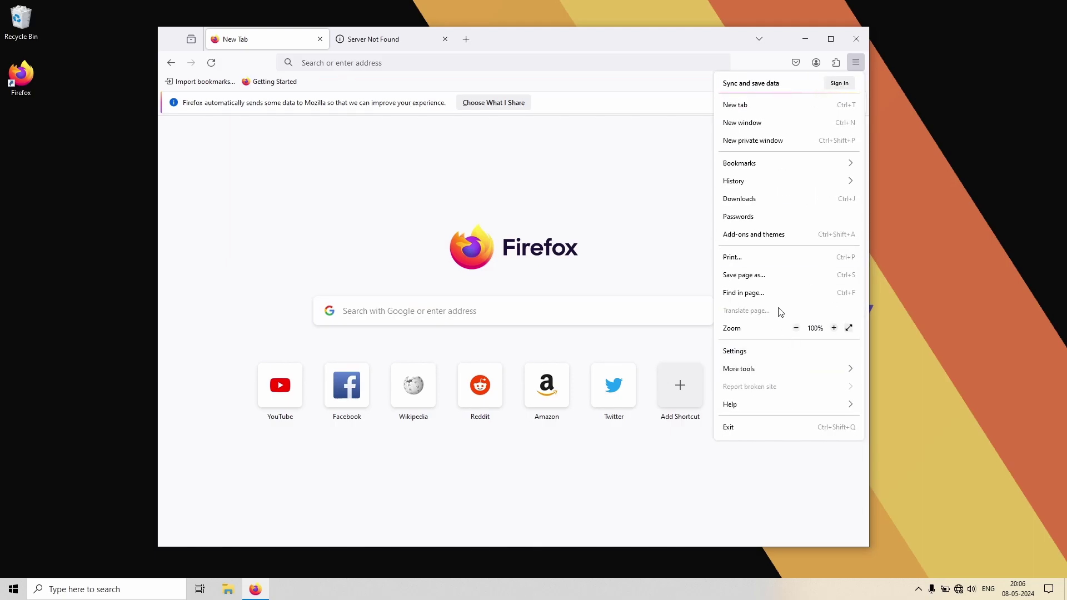
{"action": "left_click", "coordinate": [748, 351]}
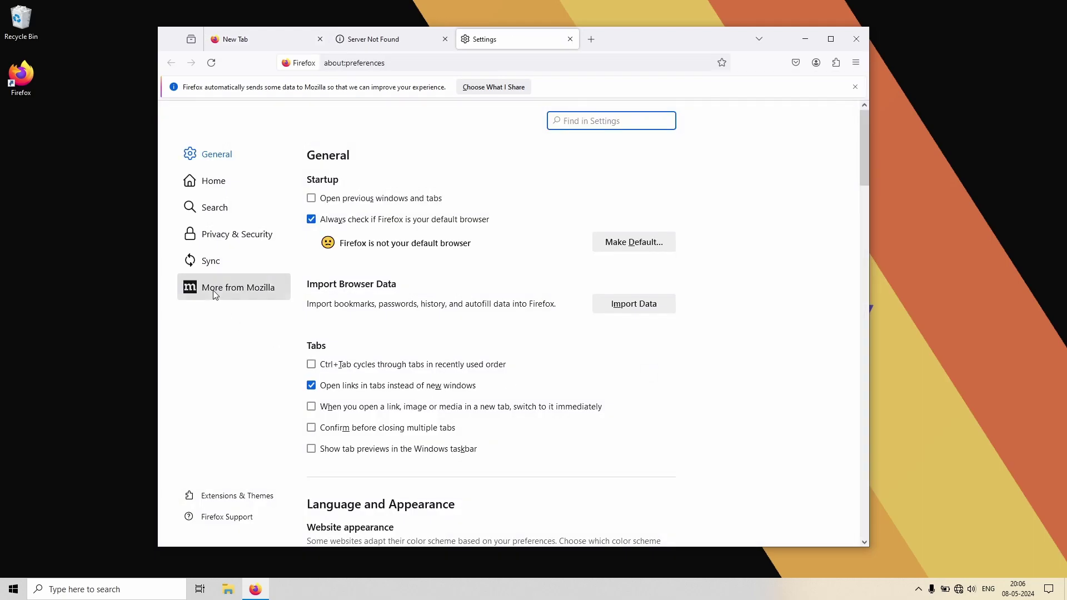
{"action": "left_click", "coordinate": [255, 493]}
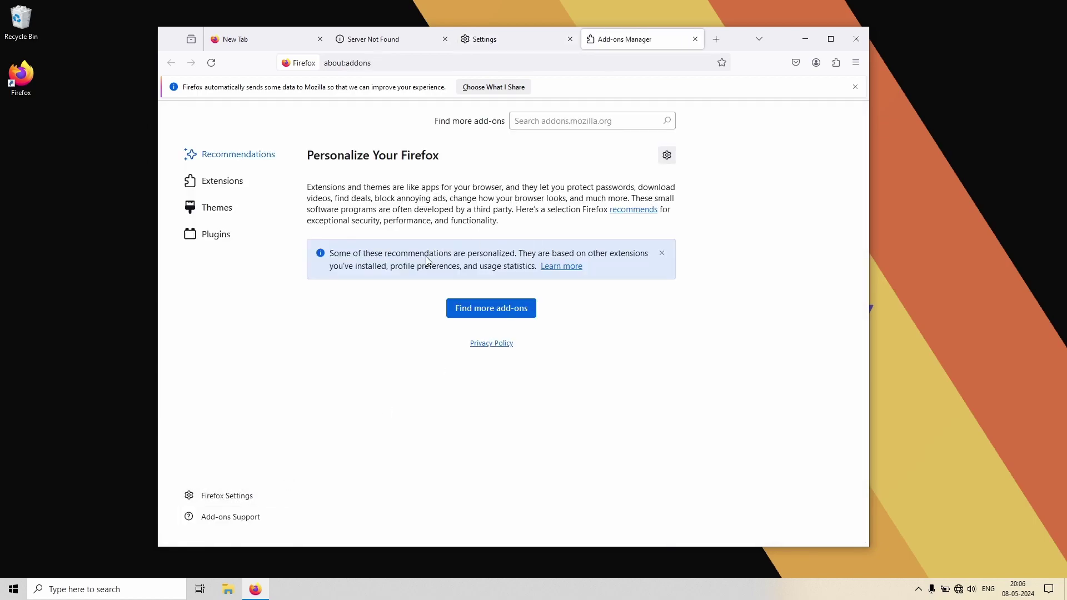
{"action": "left_click", "coordinate": [215, 207]}
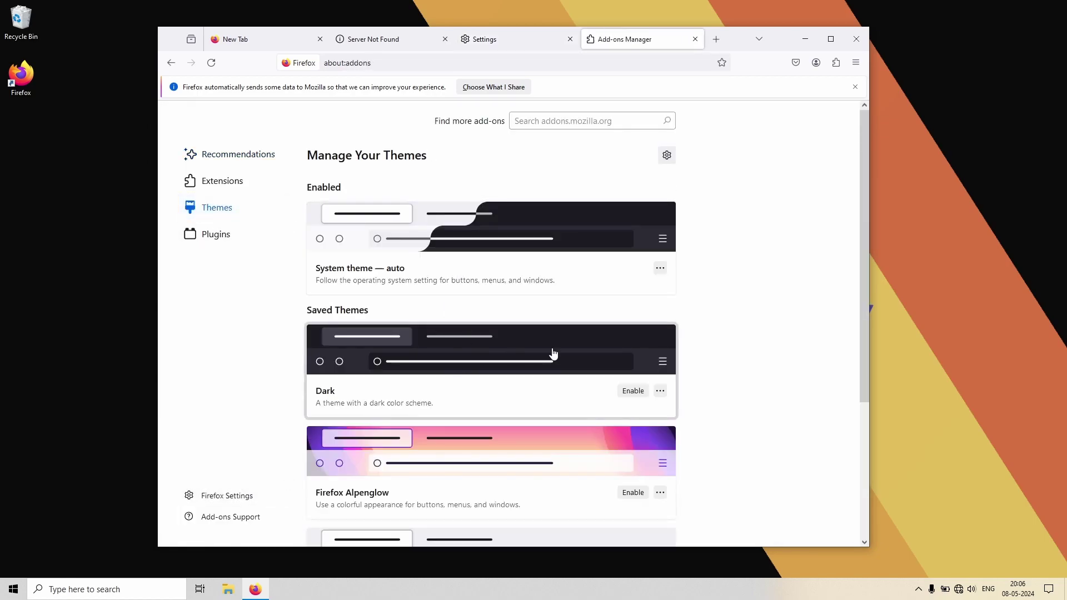
{"action": "left_click", "coordinate": [633, 492]}
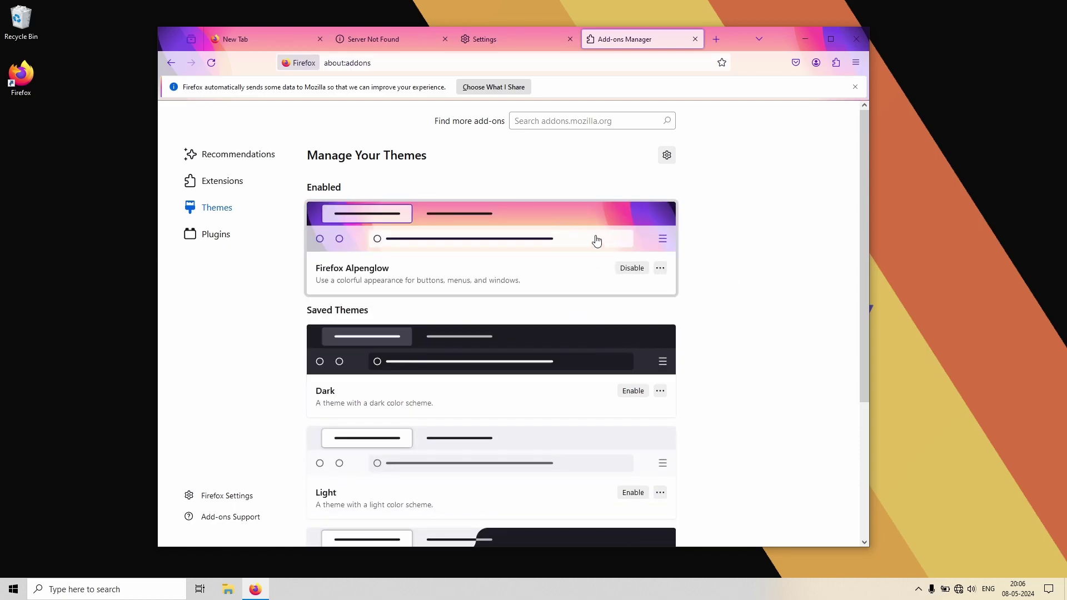
Close the personal window and relaunch Firefox with the 'official' profile
{"action": "left_click", "coordinate": [855, 39]}
{"action": "double_click", "coordinate": [21, 75]}
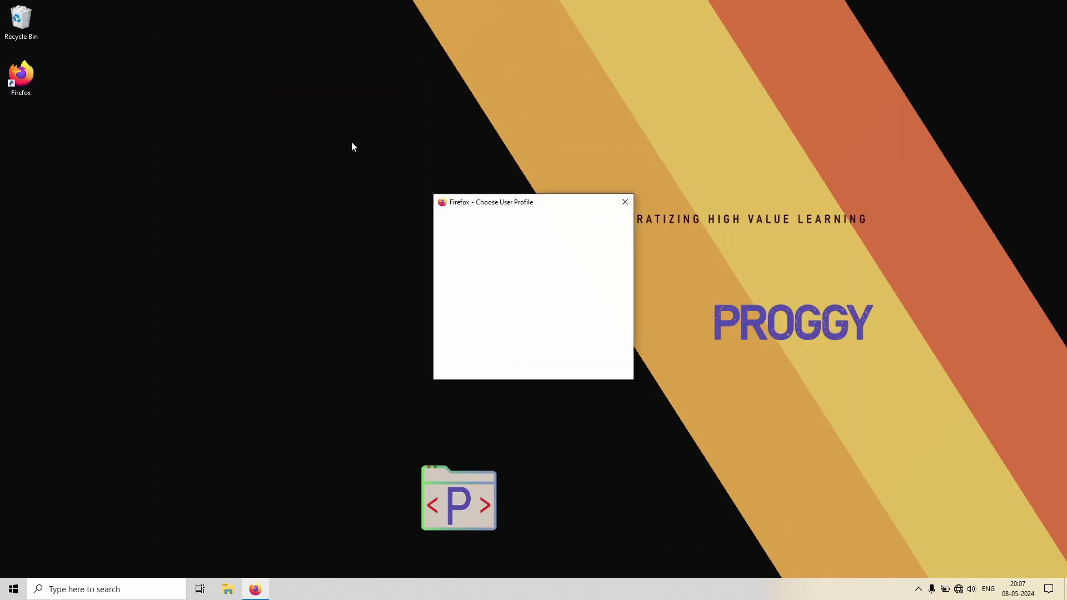
{"action": "left_click", "coordinate": [541, 272]}
{"action": "left_click", "coordinate": [552, 367]}
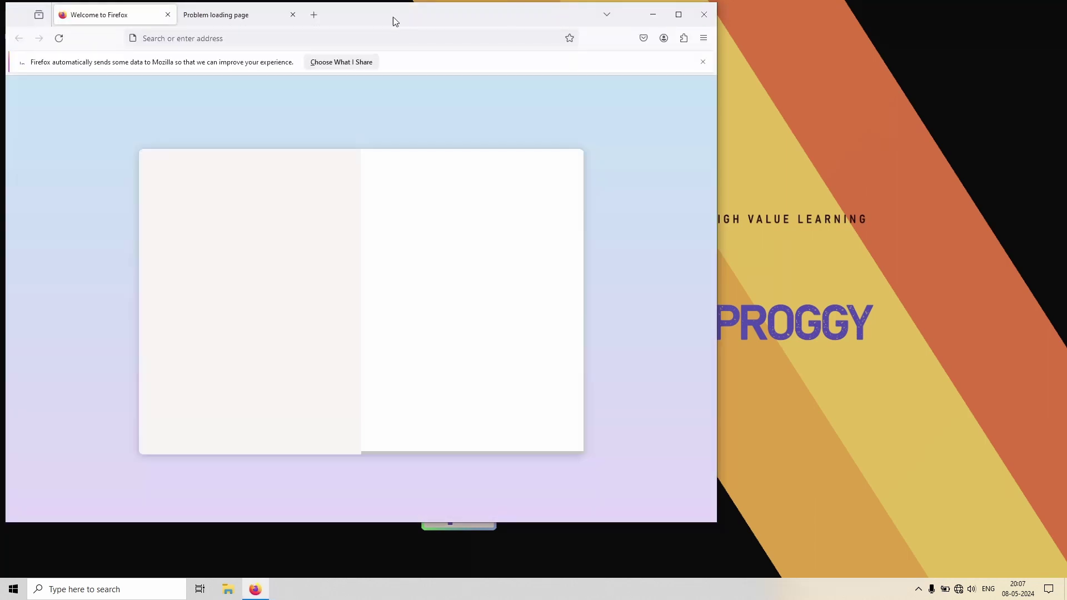
{"action": "left_click_drag", "start_coordinate": [393, 21], "coordinate": [527, 79]}
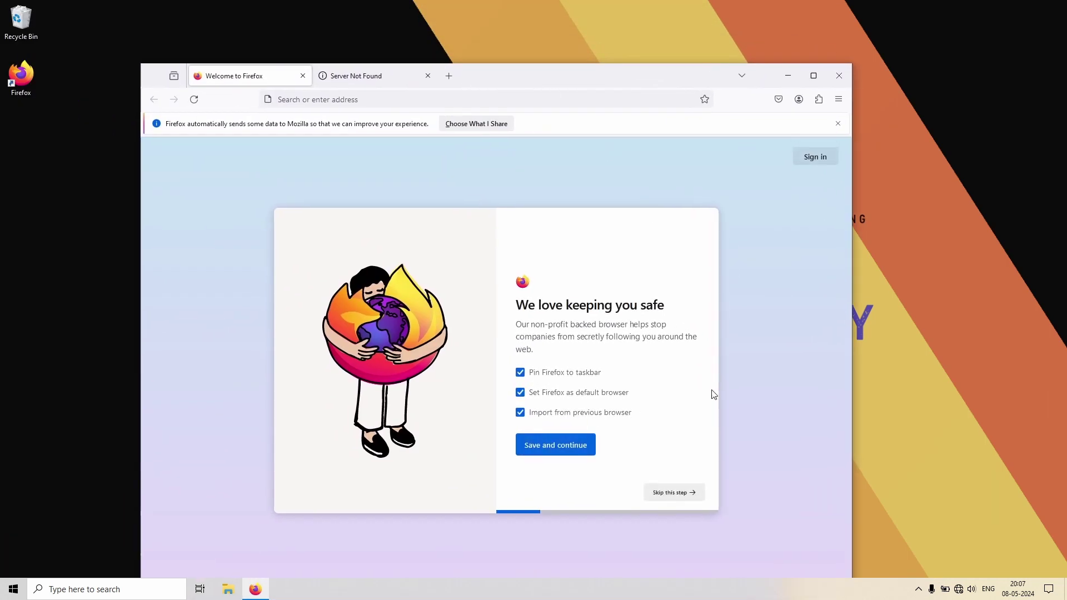
Skip the pin, phone sync and add-on welcome steps, then start browsing
{"action": "left_click", "coordinate": [683, 494]}
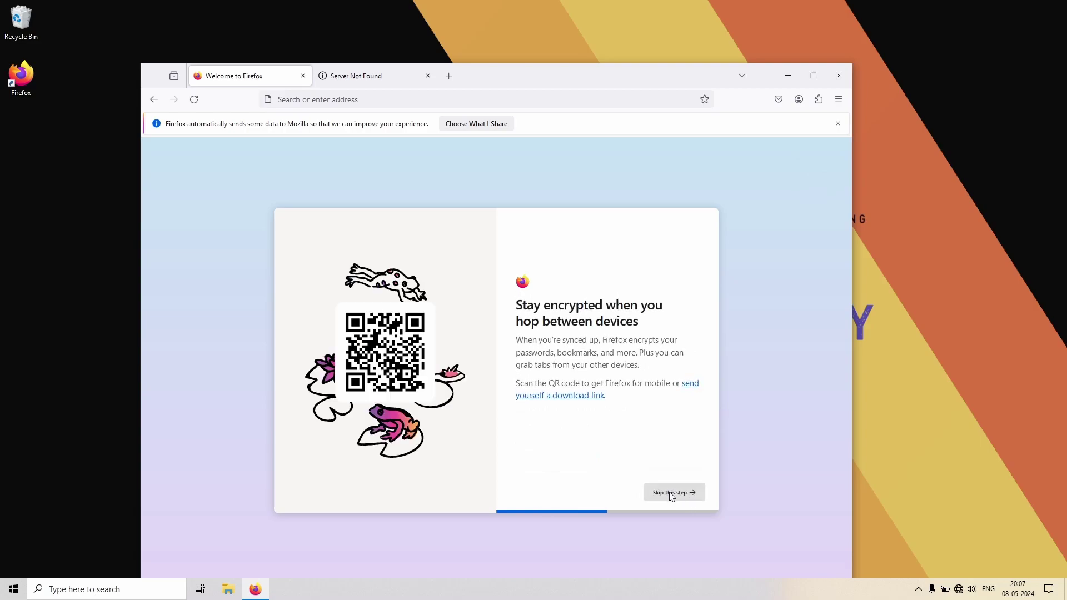
{"action": "left_click", "coordinate": [671, 494]}
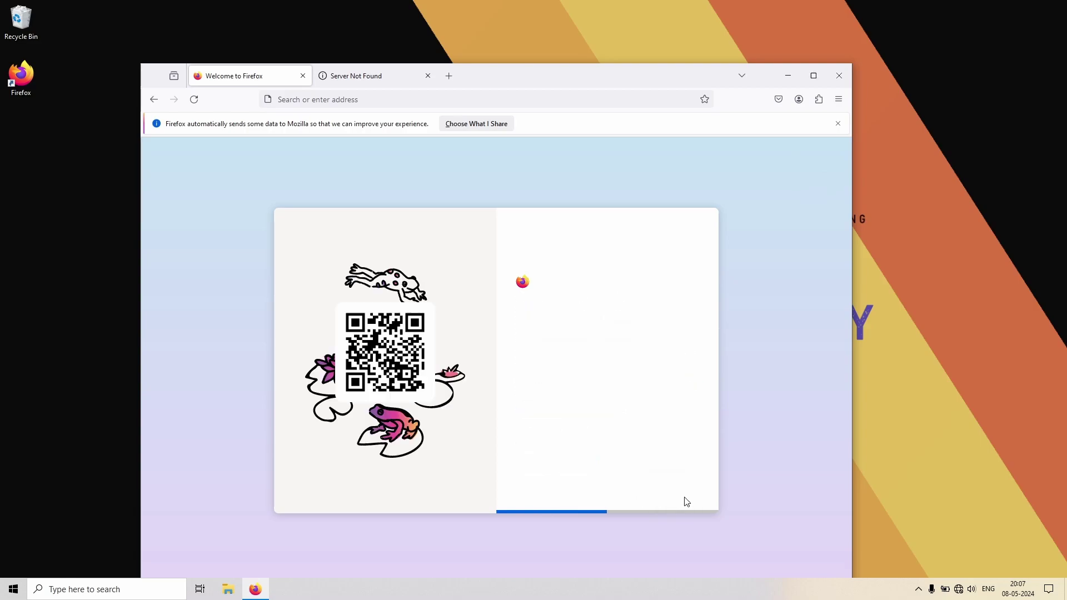
{"action": "left_click", "coordinate": [701, 491]}
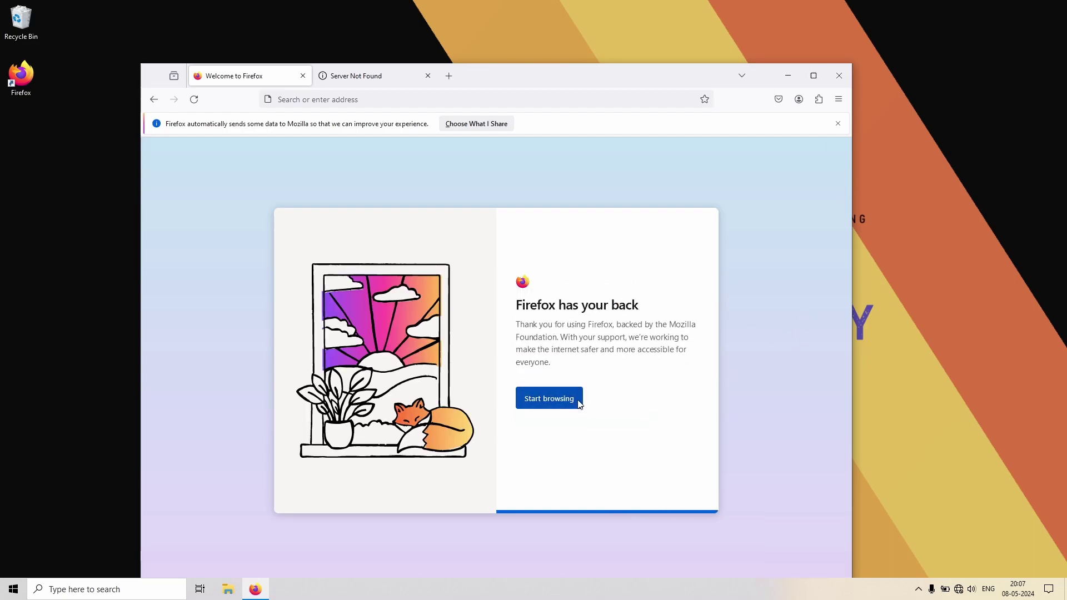
{"action": "left_click", "coordinate": [578, 397]}
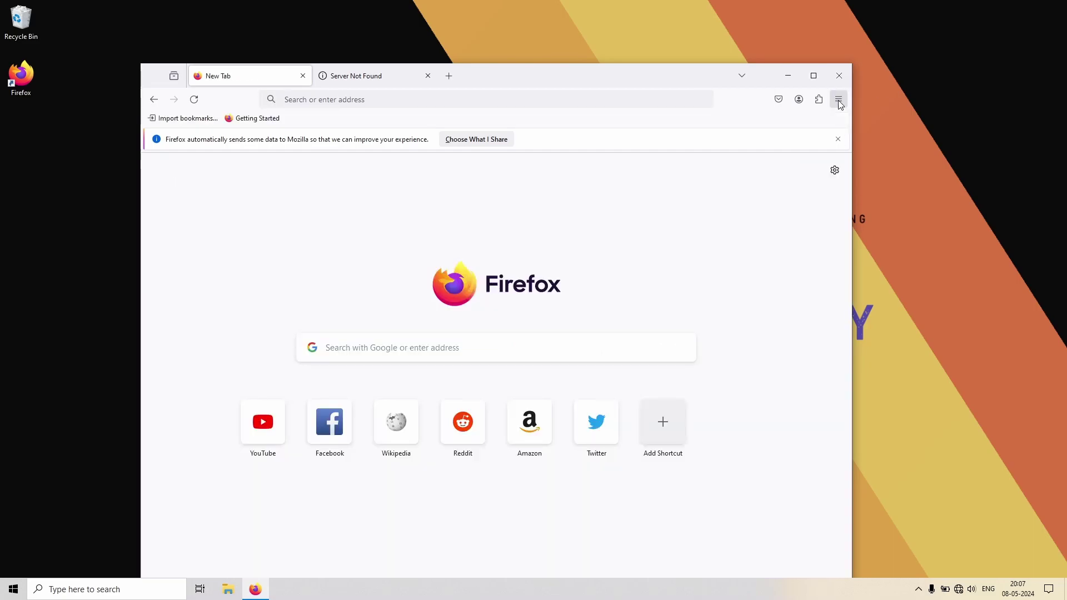
Enable the Dark theme in Extensions & Themes > Themes, then close the window
{"action": "left_click", "coordinate": [839, 99]}
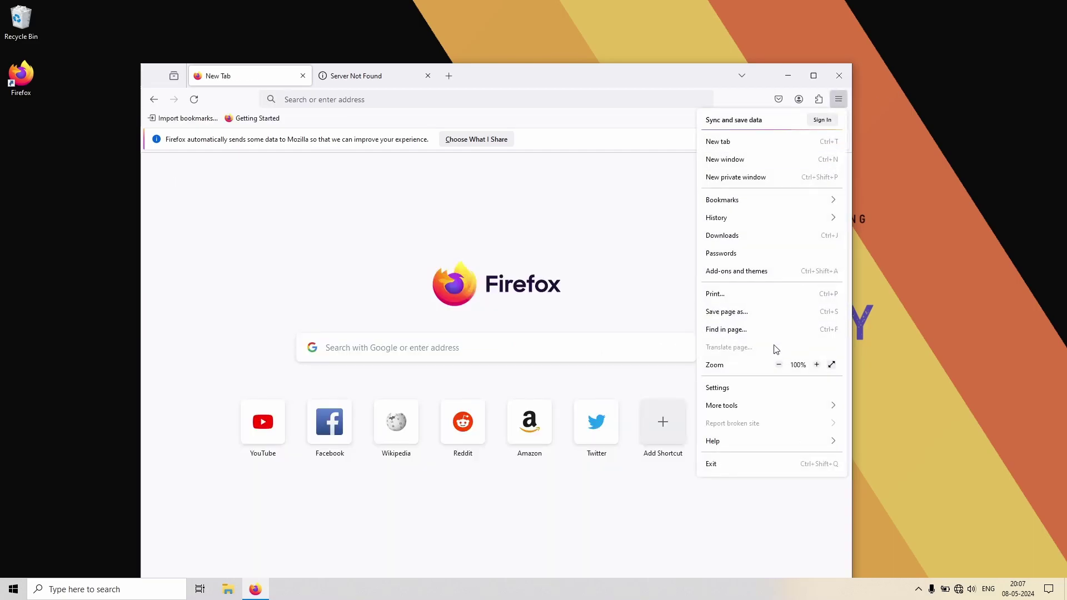
{"action": "left_click", "coordinate": [729, 391]}
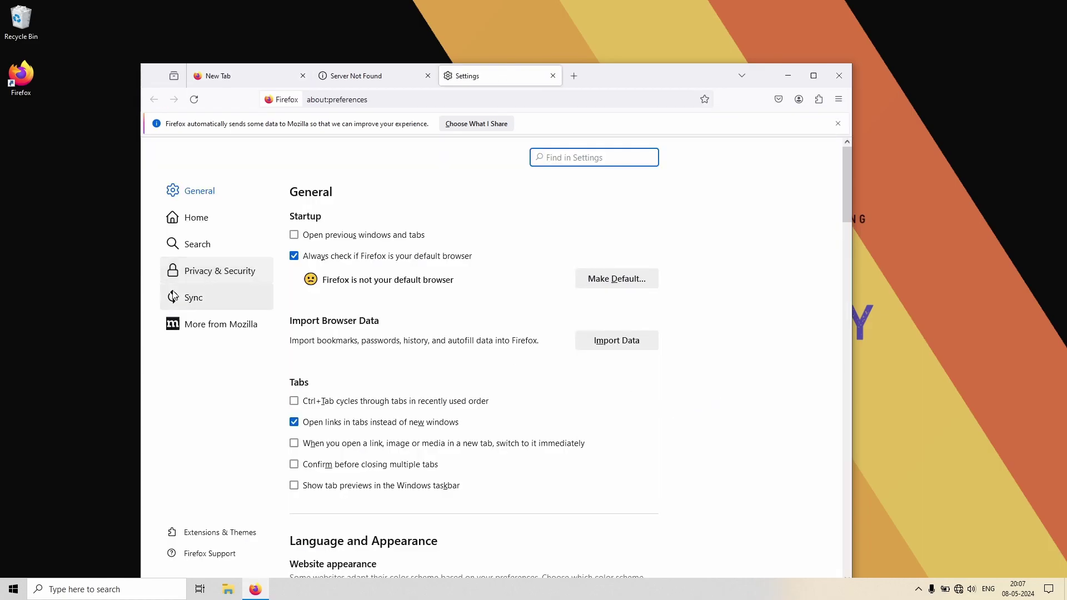
{"action": "left_click", "coordinate": [206, 533]}
{"action": "left_click", "coordinate": [186, 243]}
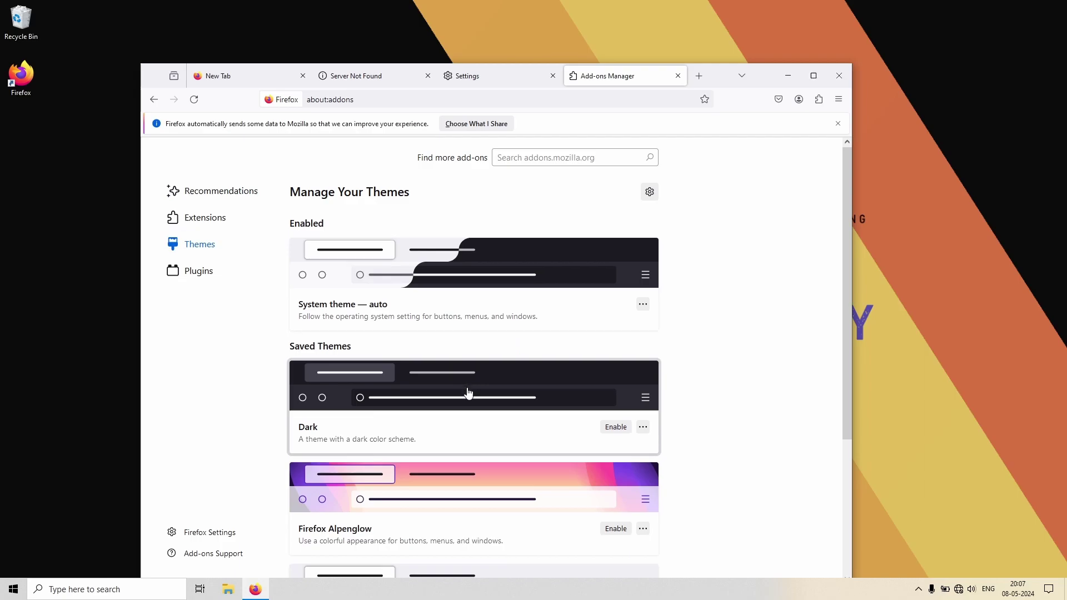
{"action": "scroll", "coordinate": [467, 393], "scroll_direction": "down", "scroll_amount": 3}
{"action": "scroll", "coordinate": [336, 400], "scroll_direction": "up", "scroll_amount": 3}
{"action": "left_click", "coordinate": [615, 427]}
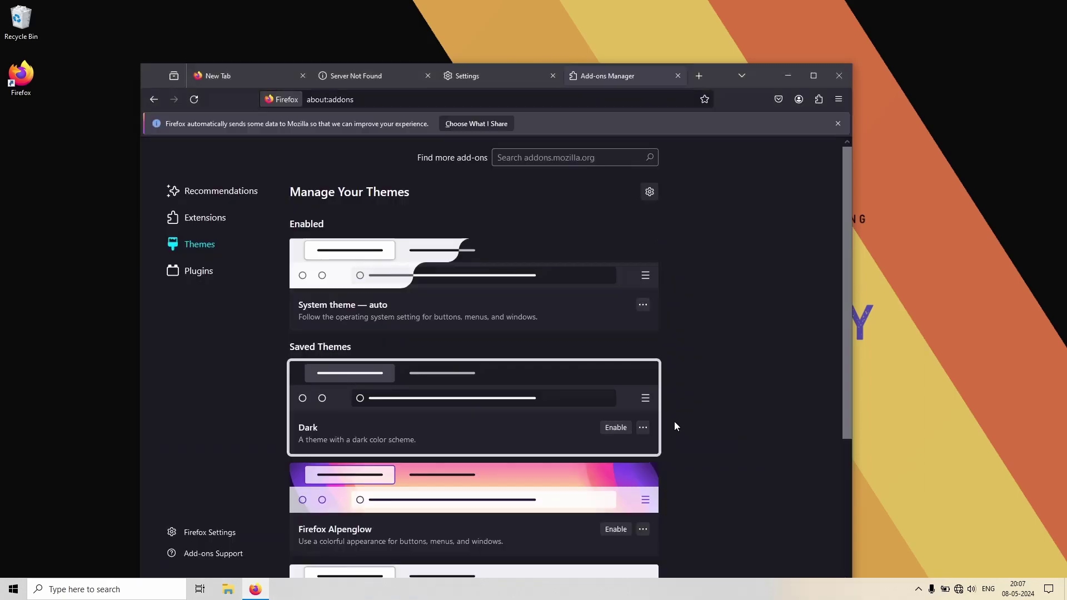
{"action": "left_click", "coordinate": [836, 74]}
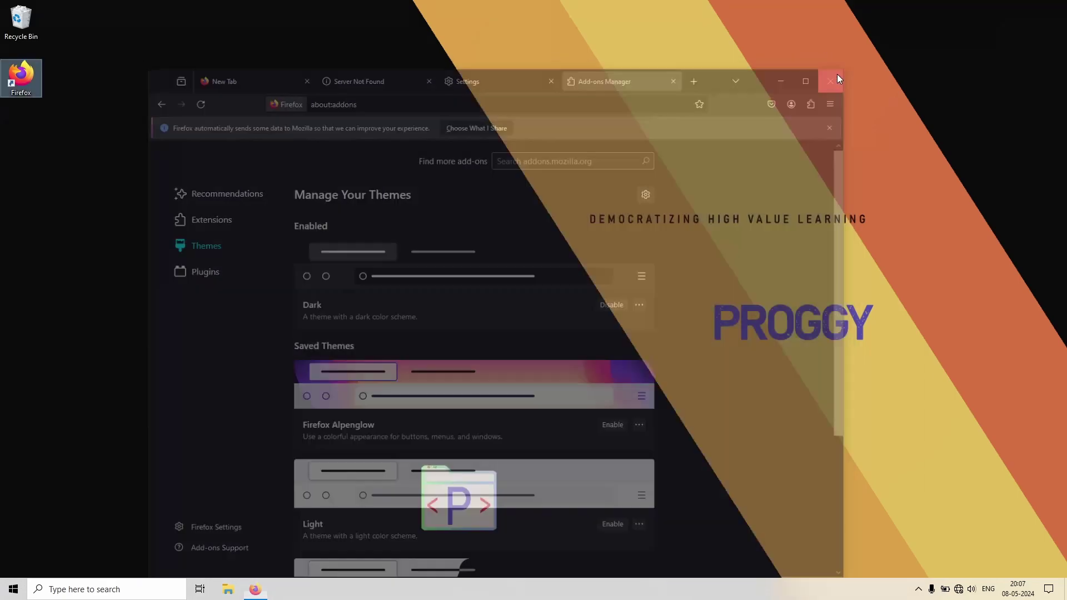
{"action": "right_click", "coordinate": [396, 155]}
Open the personal profile, permanently dismiss the primary-browser prompt, then start the official profile
{"action": "left_click", "coordinate": [428, 189]}
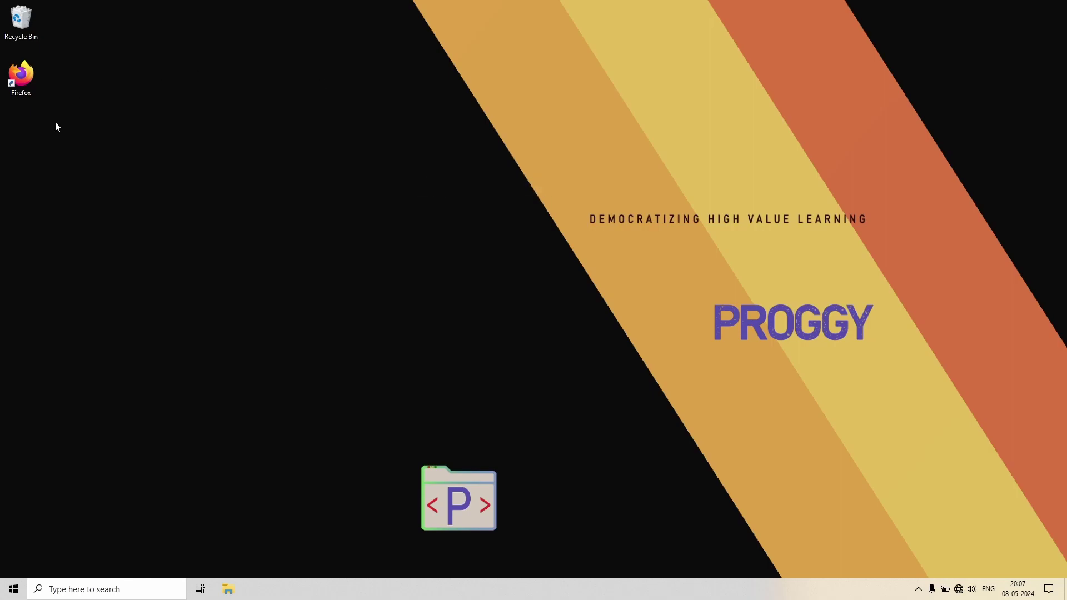
{"action": "double_click", "coordinate": [26, 82]}
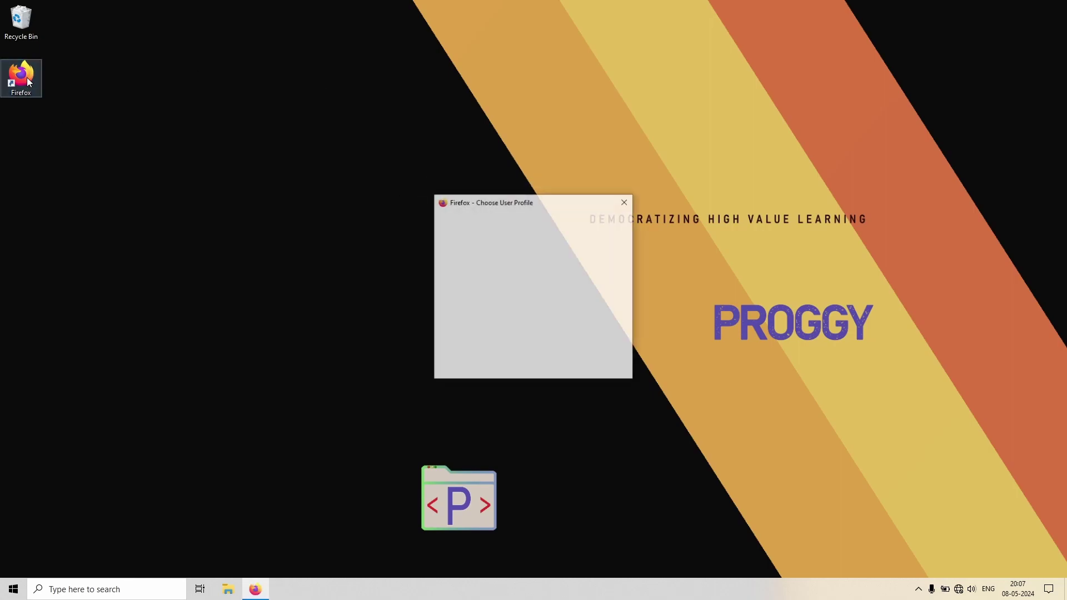
{"action": "left_click", "coordinate": [532, 259]}
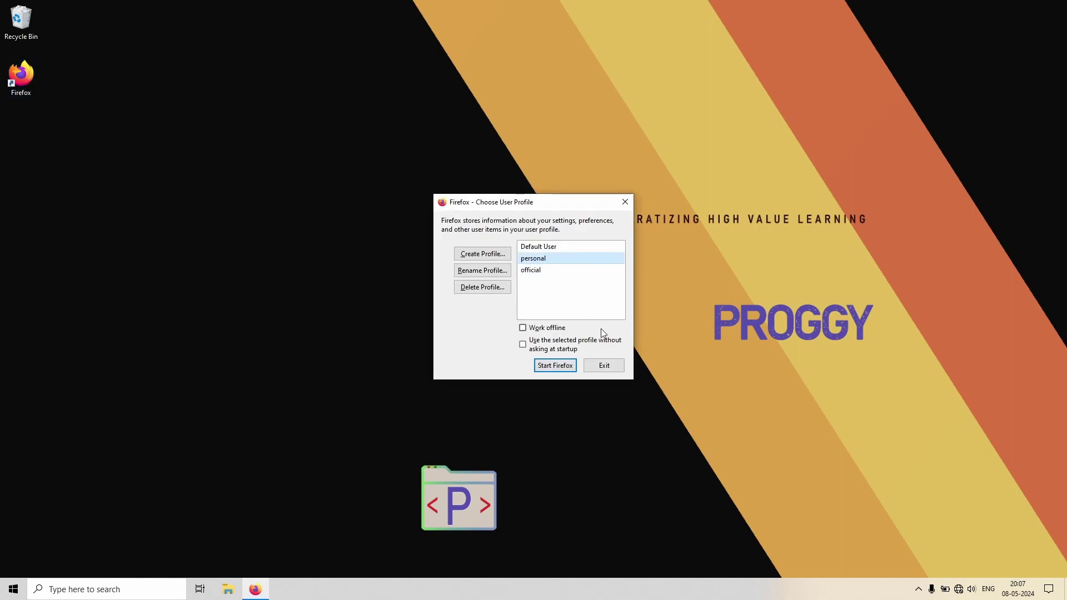
{"action": "left_click", "coordinate": [555, 365]}
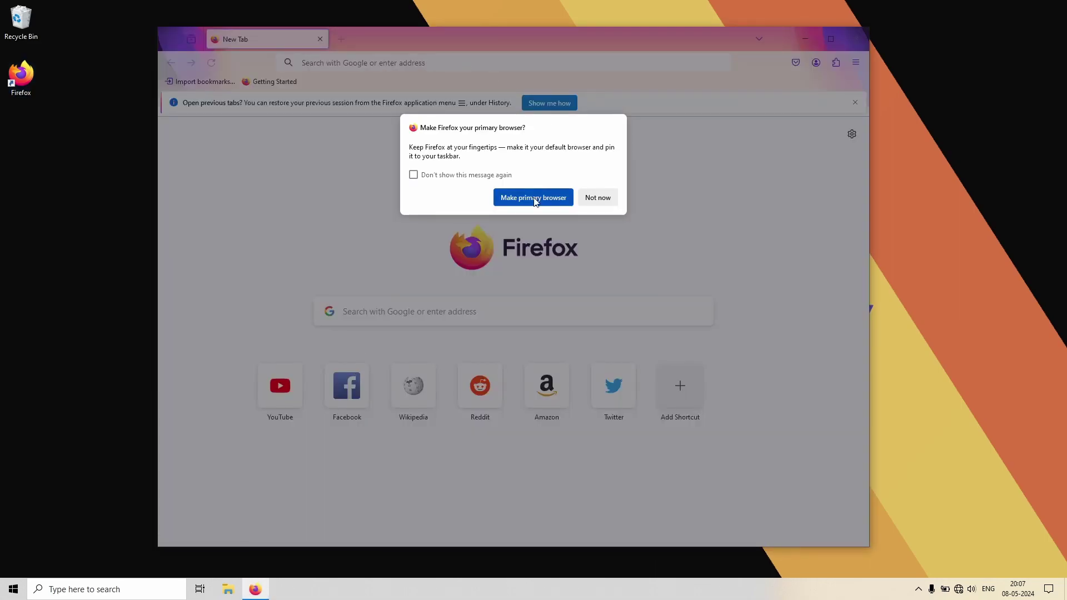
{"action": "left_click", "coordinate": [413, 174]}
{"action": "left_click", "coordinate": [603, 200]}
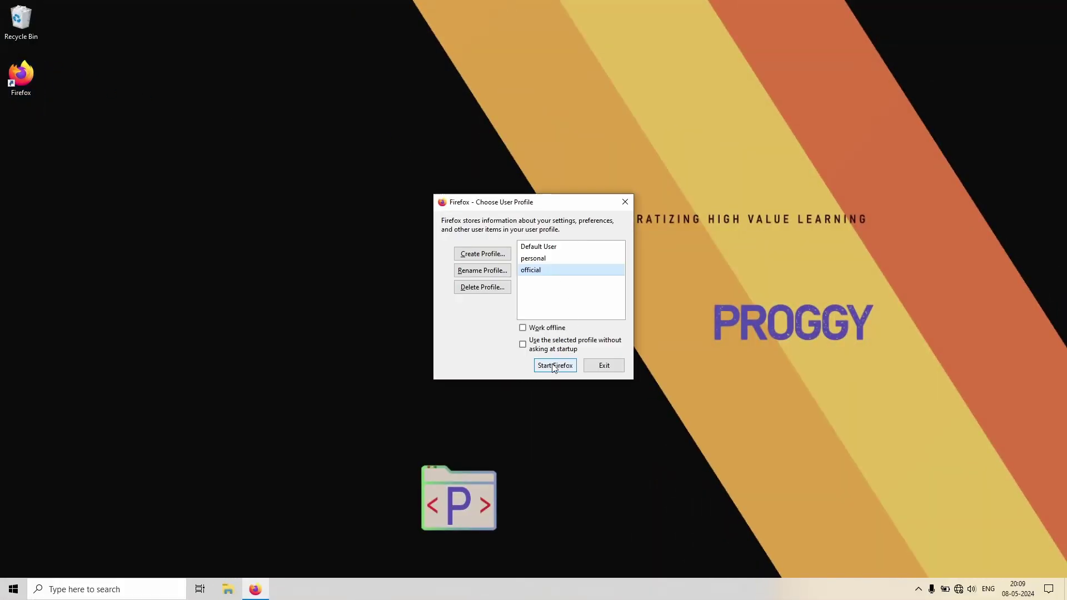
{"action": "left_click", "coordinate": [550, 365]}
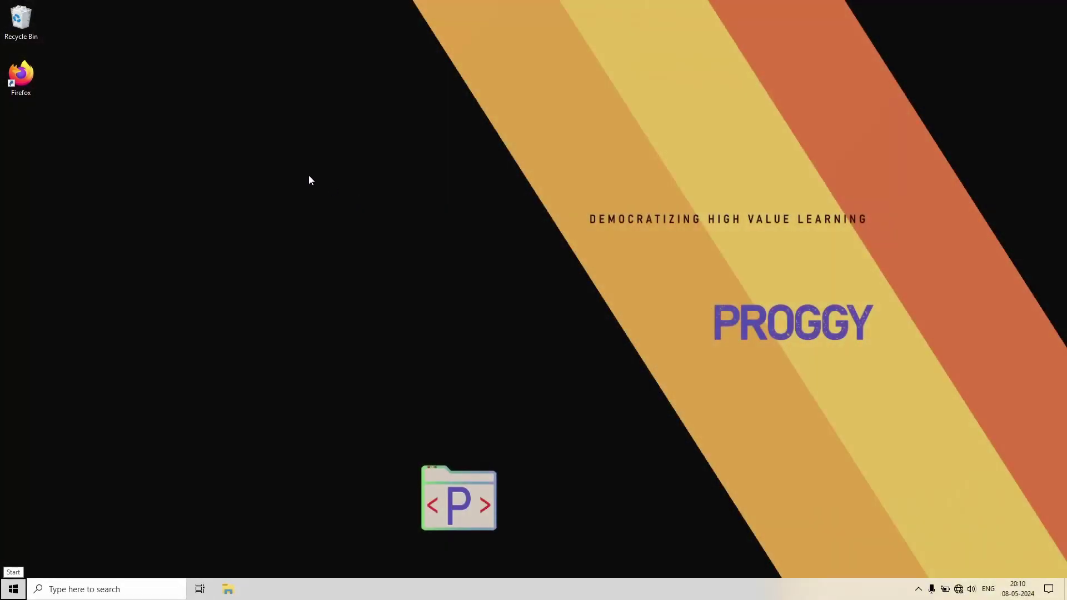
Set 'personal' to open without asking at startup, start it, close it, then relaunch Firefox
{"action": "double_click", "coordinate": [21, 76]}
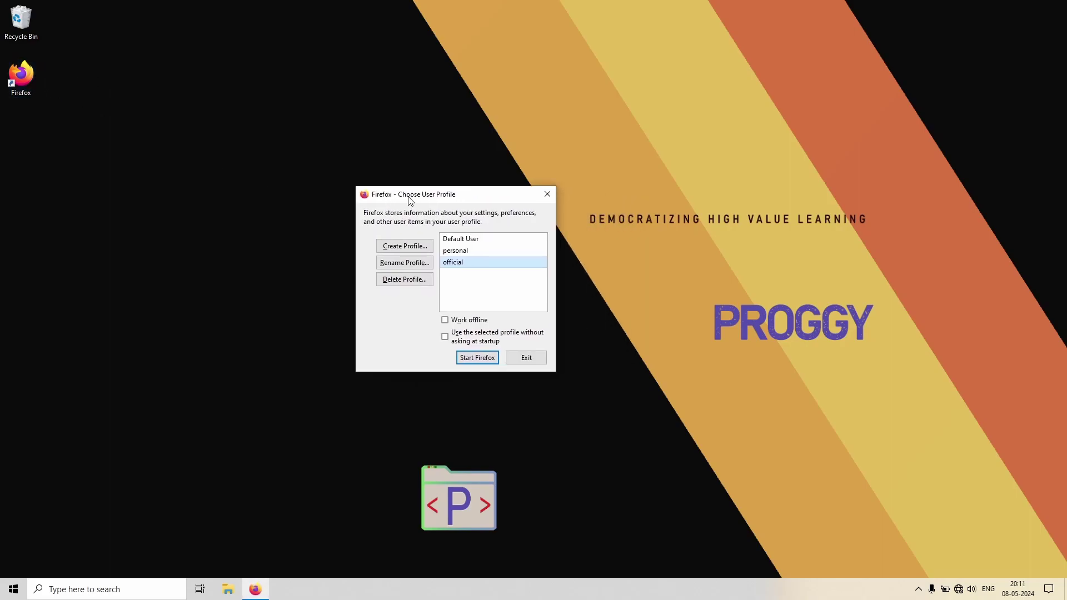
{"action": "left_click_drag", "start_coordinate": [410, 200], "coordinate": [365, 151]}
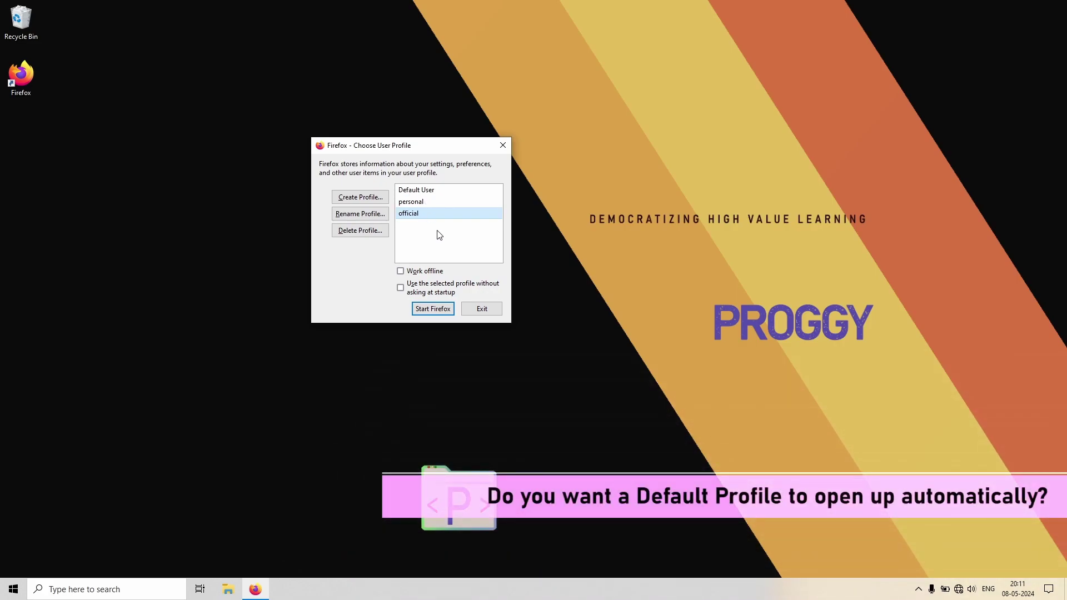
{"action": "left_click", "coordinate": [418, 203]}
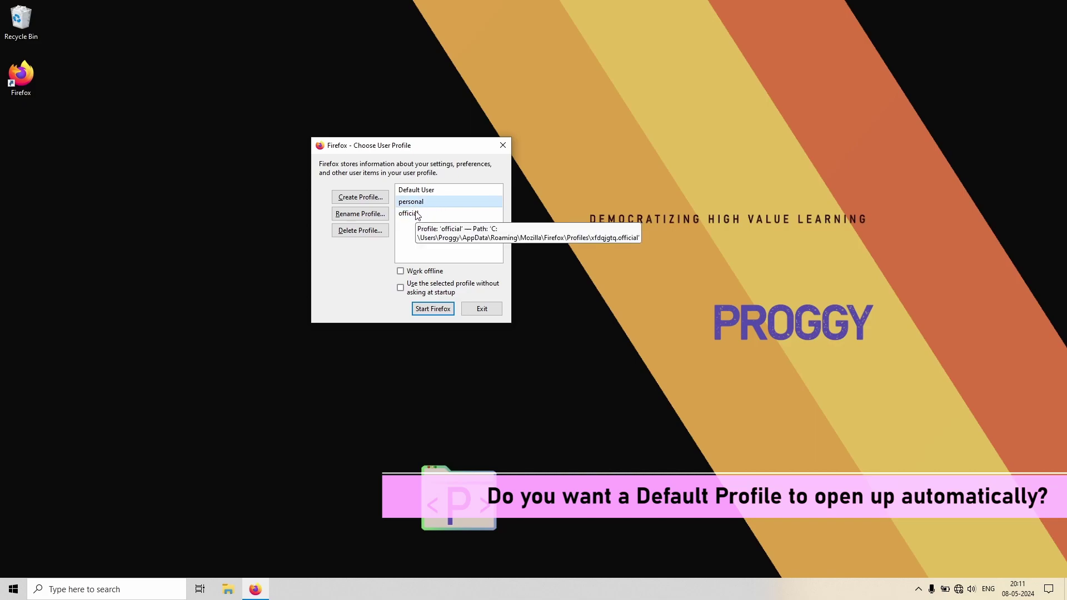
{"action": "left_click", "coordinate": [414, 216]}
{"action": "left_click", "coordinate": [414, 203]}
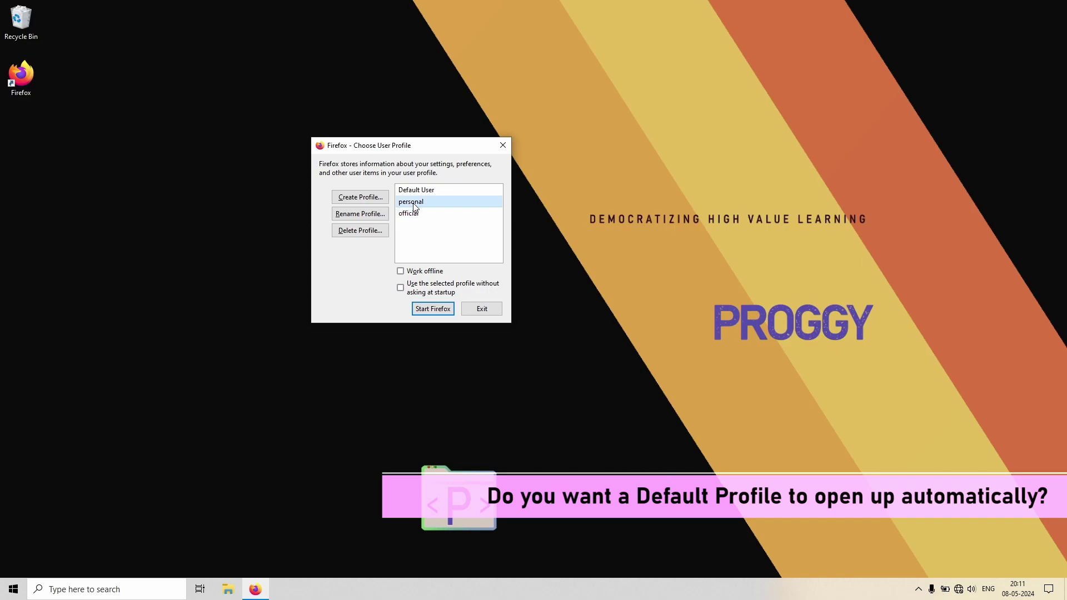
{"action": "left_click", "coordinate": [400, 288]}
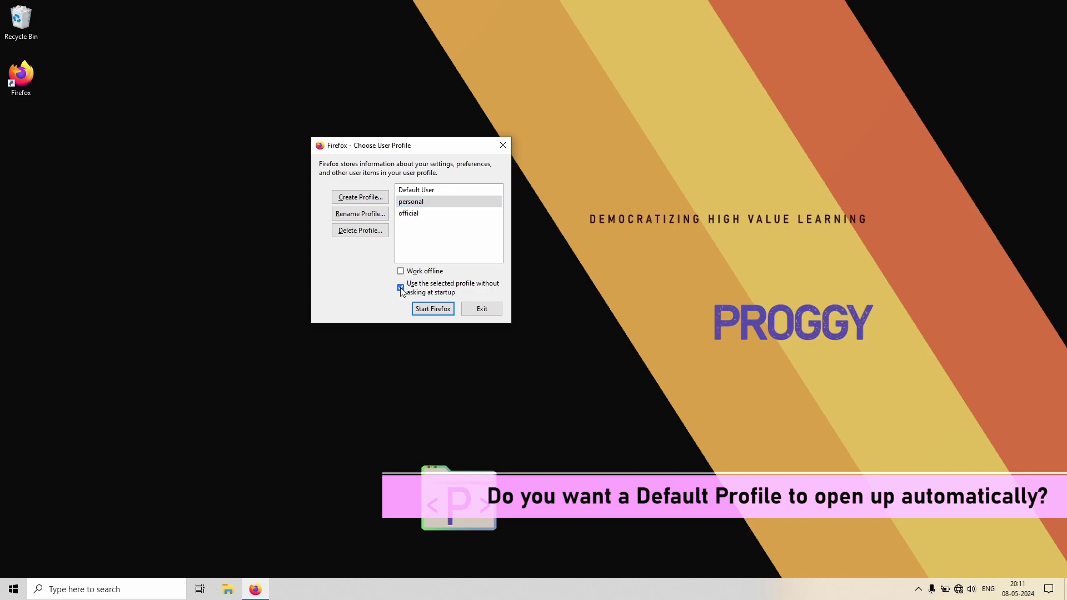
{"action": "left_click", "coordinate": [422, 311]}
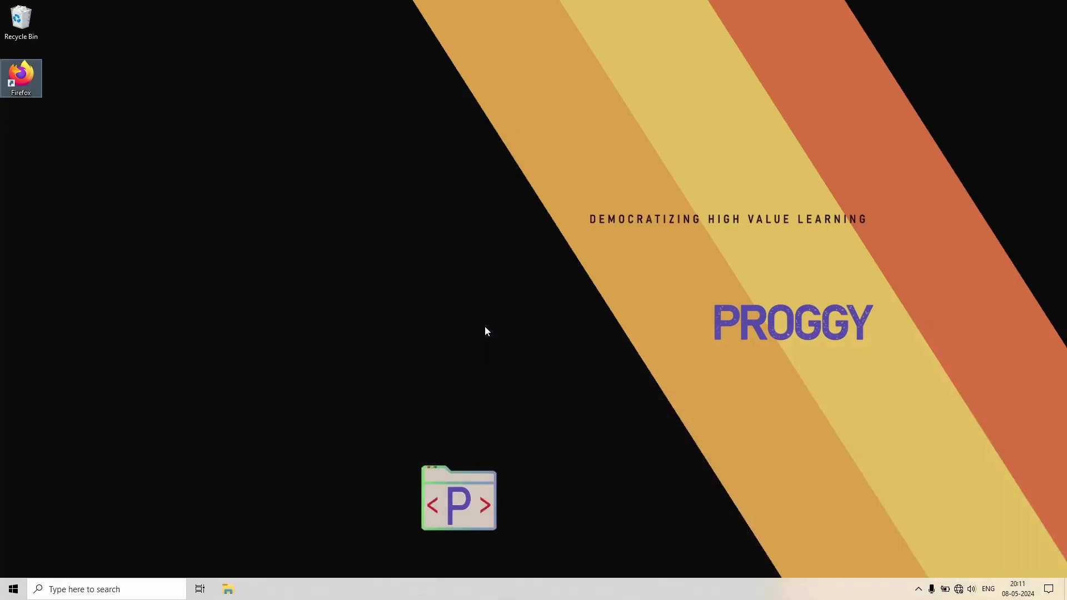
{"action": "left_click", "coordinate": [856, 37]}
{"action": "double_click", "coordinate": [28, 72]}
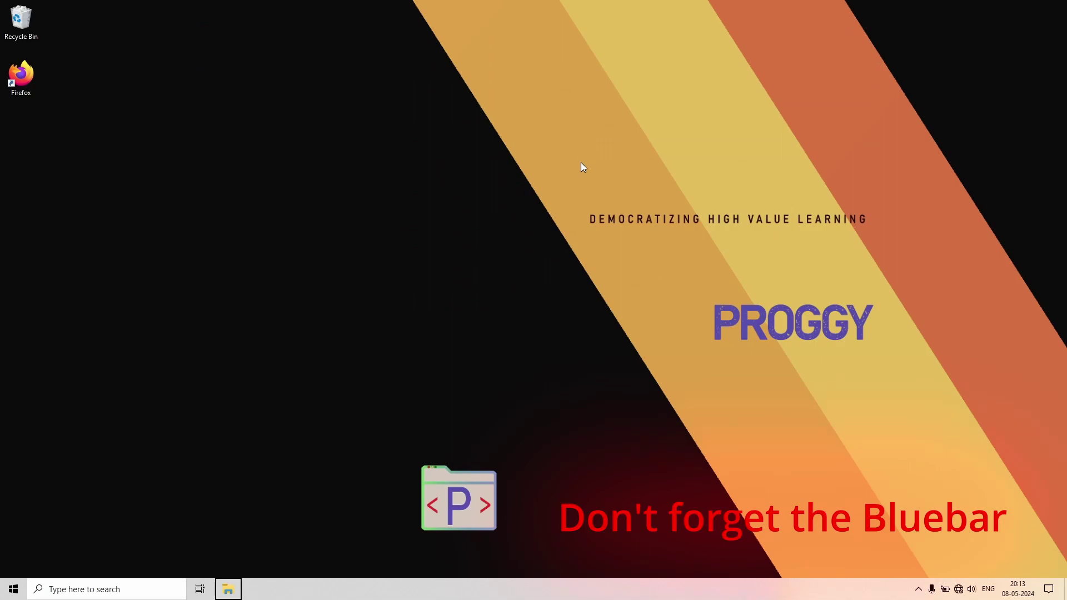
Launch Firefox with the 'personal' profile from the profile chooser and drag its window toward the screen centre
{"action": "double_click", "coordinate": [26, 82]}
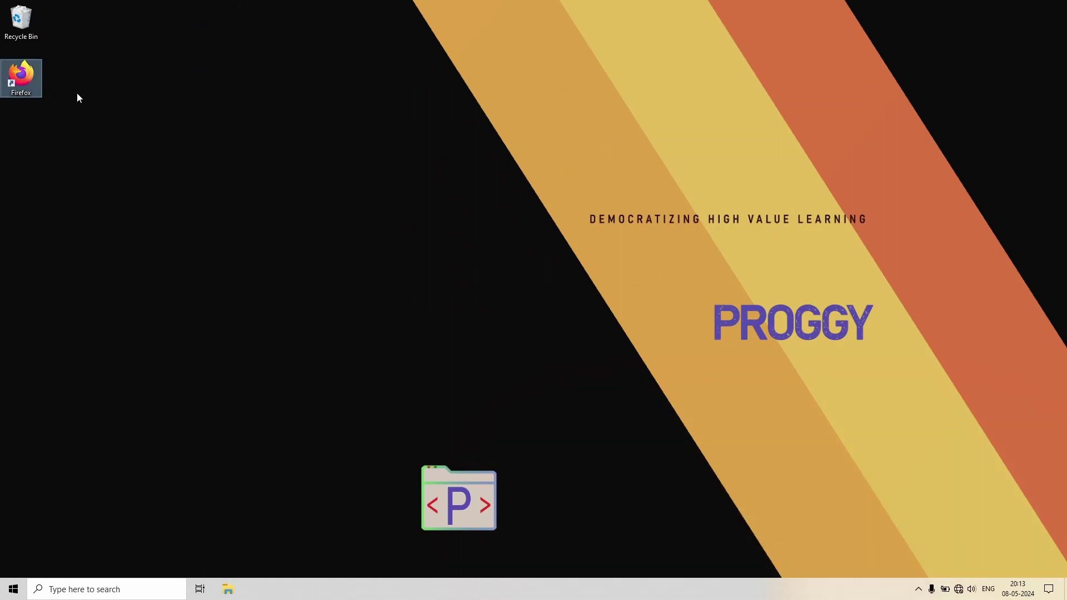
{"action": "left_click", "coordinate": [542, 259]}
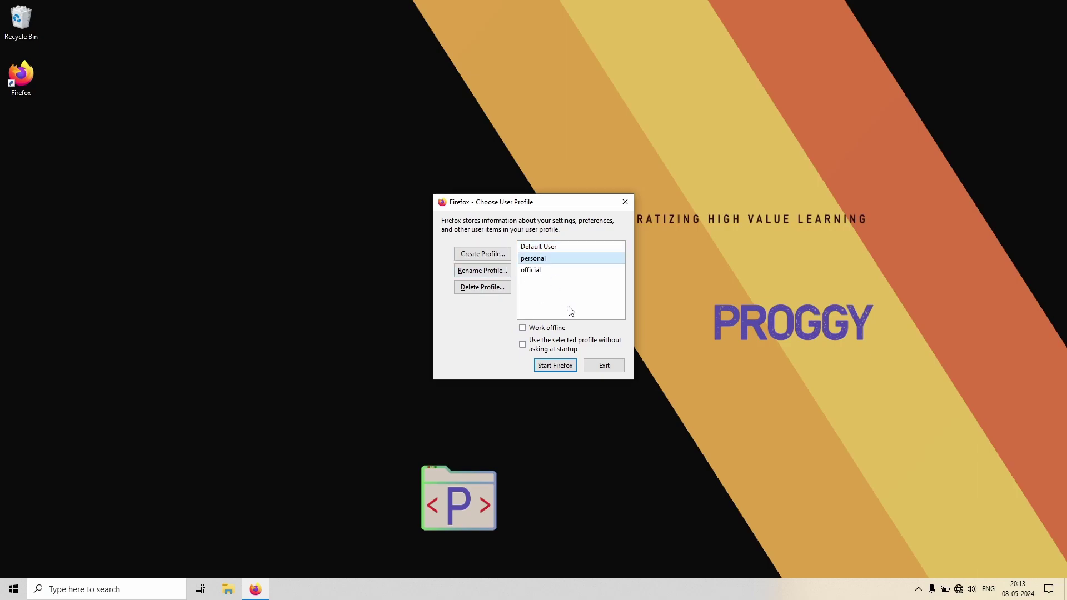
{"action": "left_click", "coordinate": [551, 364]}
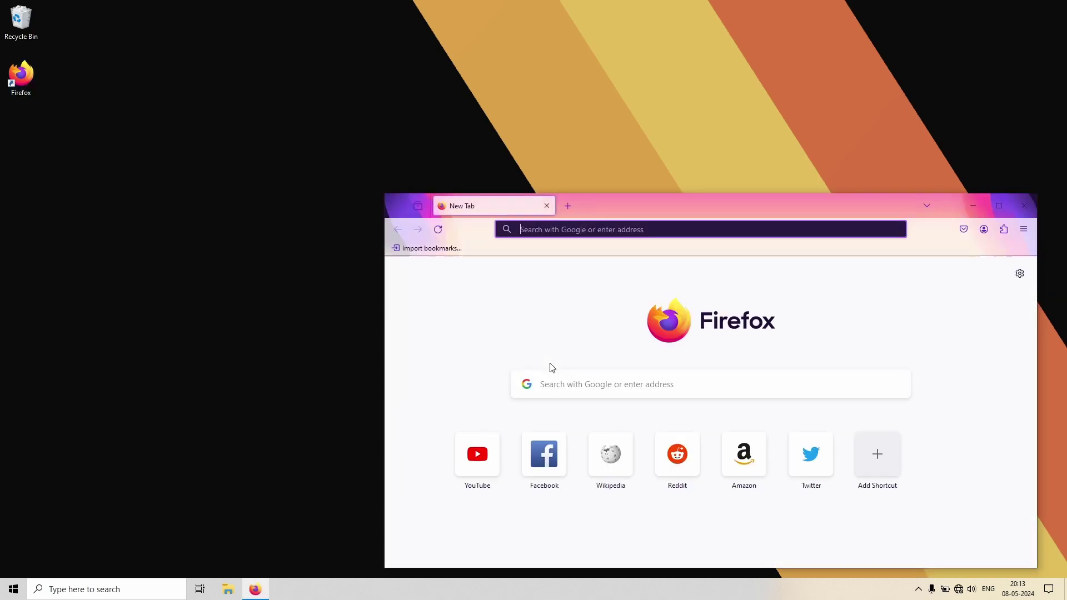
{"action": "left_click_drag", "start_coordinate": [609, 198], "coordinate": [401, 56]}
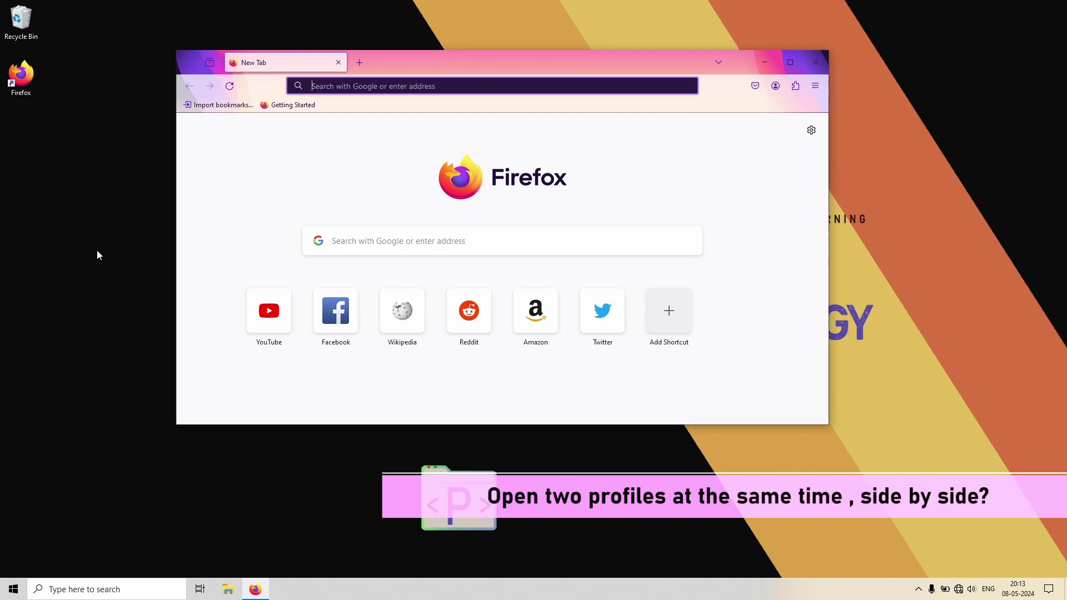
Run firefox.exe -P and start Firefox with the 'official' profile
{"action": "key", "text": "super+r"}
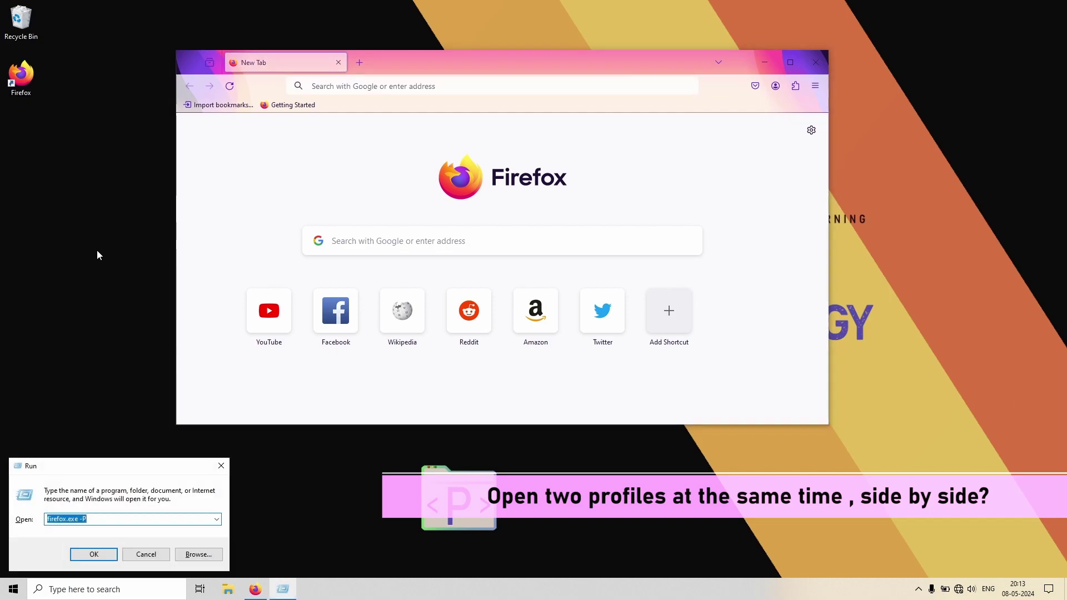
{"action": "left_click", "coordinate": [104, 556]}
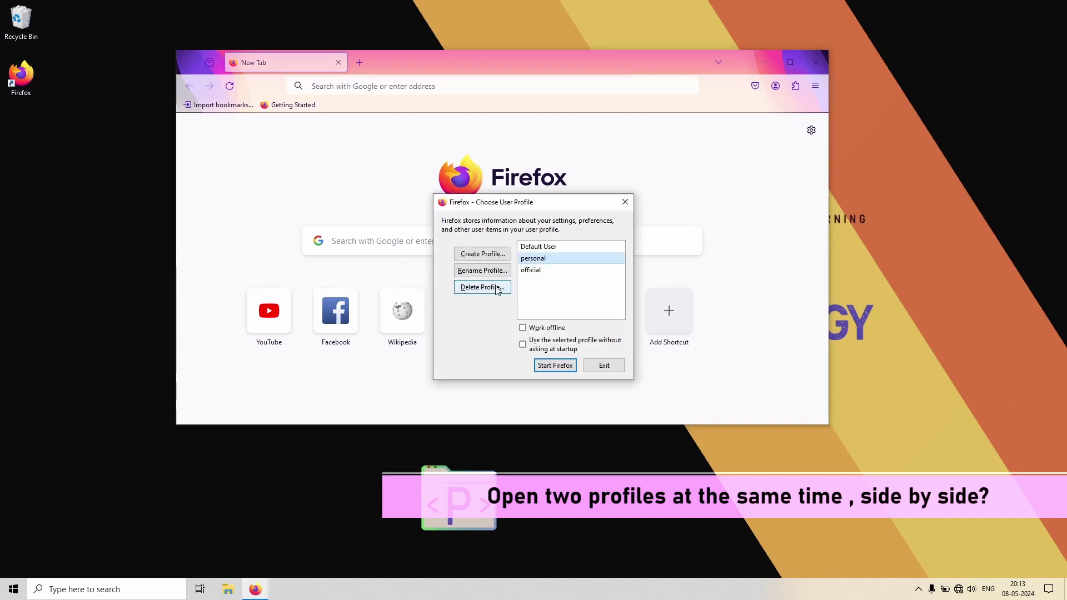
{"action": "left_click", "coordinate": [532, 270]}
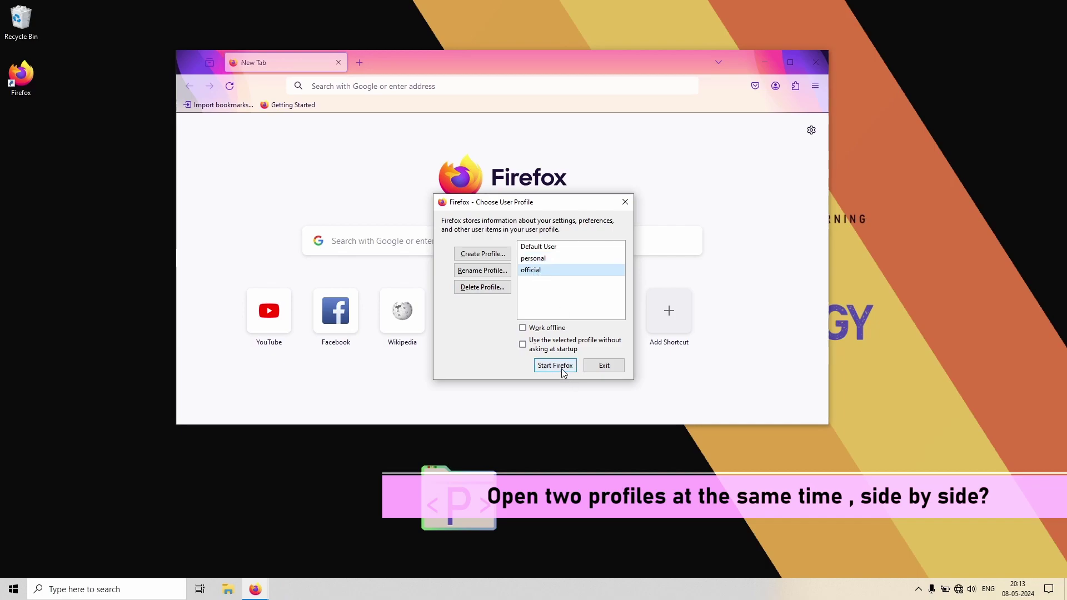
{"action": "left_click", "coordinate": [556, 365]}
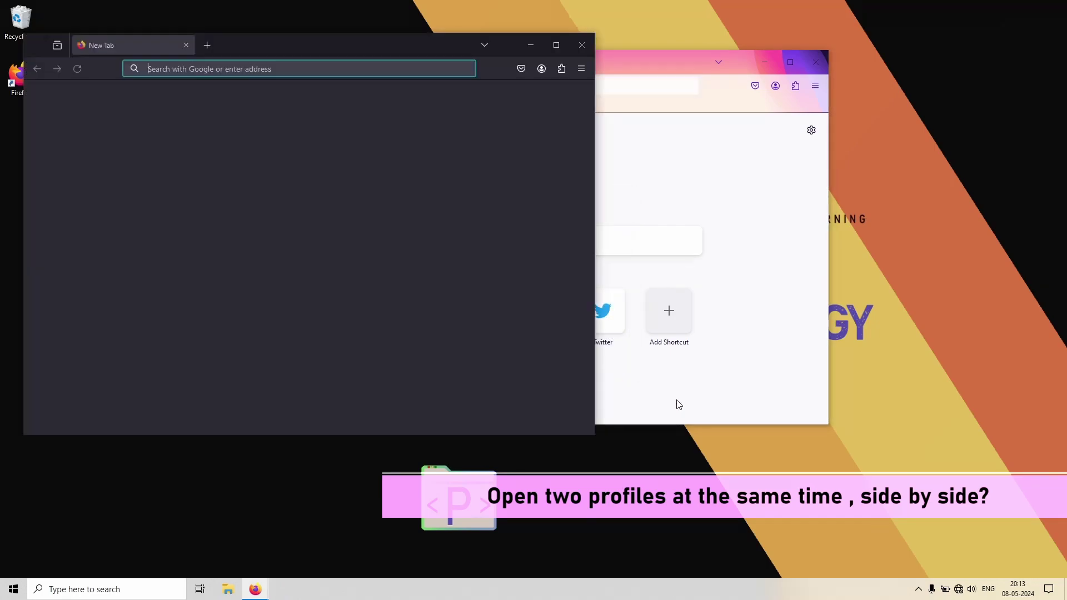
Place the dark official window top-left and the pink personal window lower right
{"action": "left_click_drag", "start_coordinate": [316, 46], "coordinate": [326, 115]}
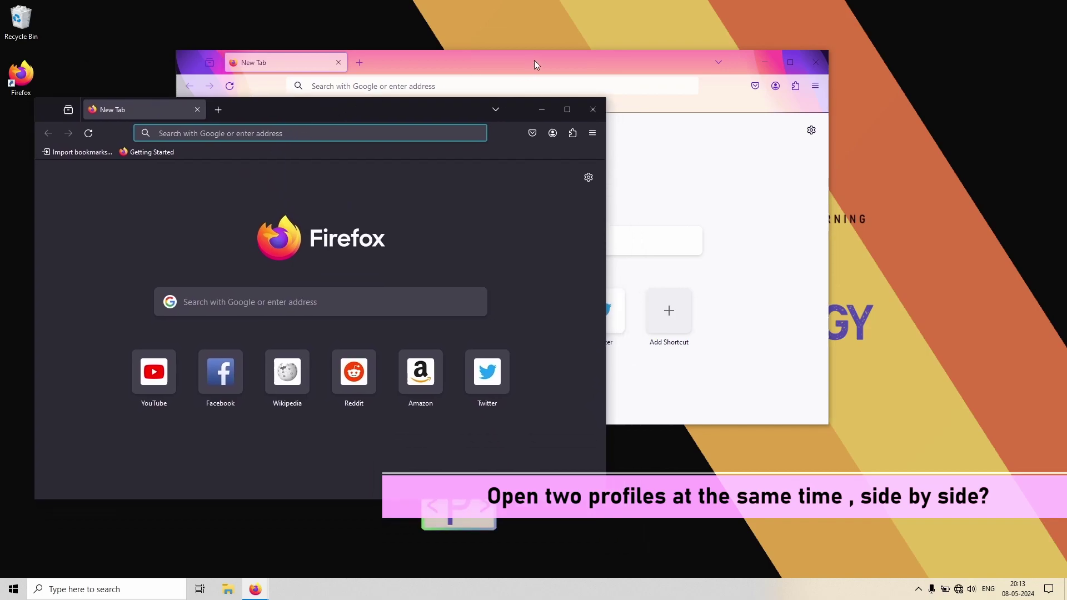
{"action": "left_click_drag", "start_coordinate": [534, 60], "coordinate": [695, 165]}
{"action": "left_click_drag", "start_coordinate": [297, 113], "coordinate": [302, 40]}
{"action": "left_click", "coordinate": [663, 185]}
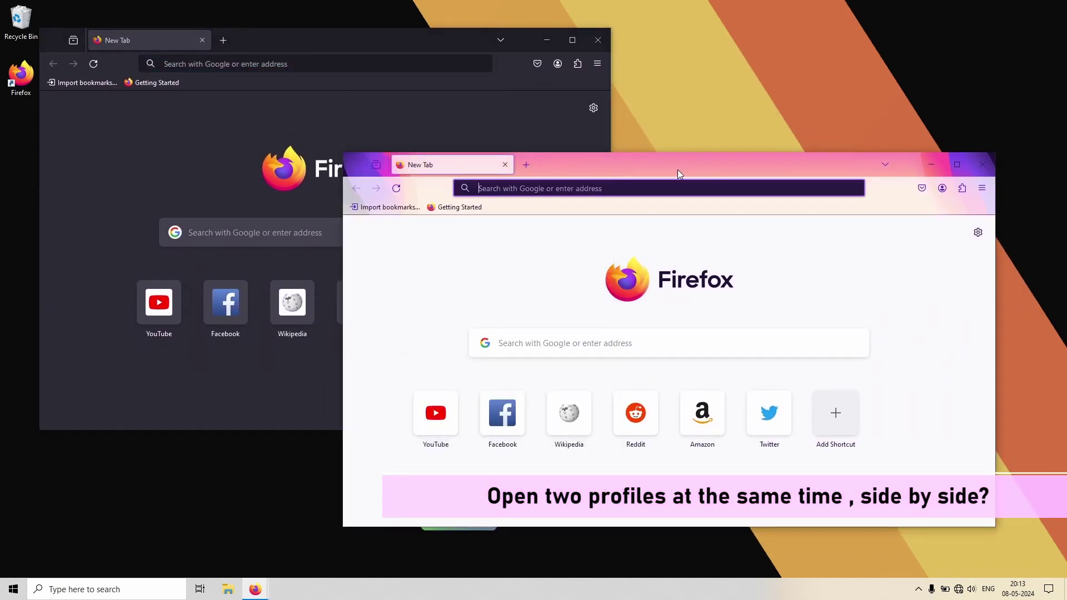
{"action": "left_click_drag", "start_coordinate": [664, 165], "coordinate": [657, 193]}
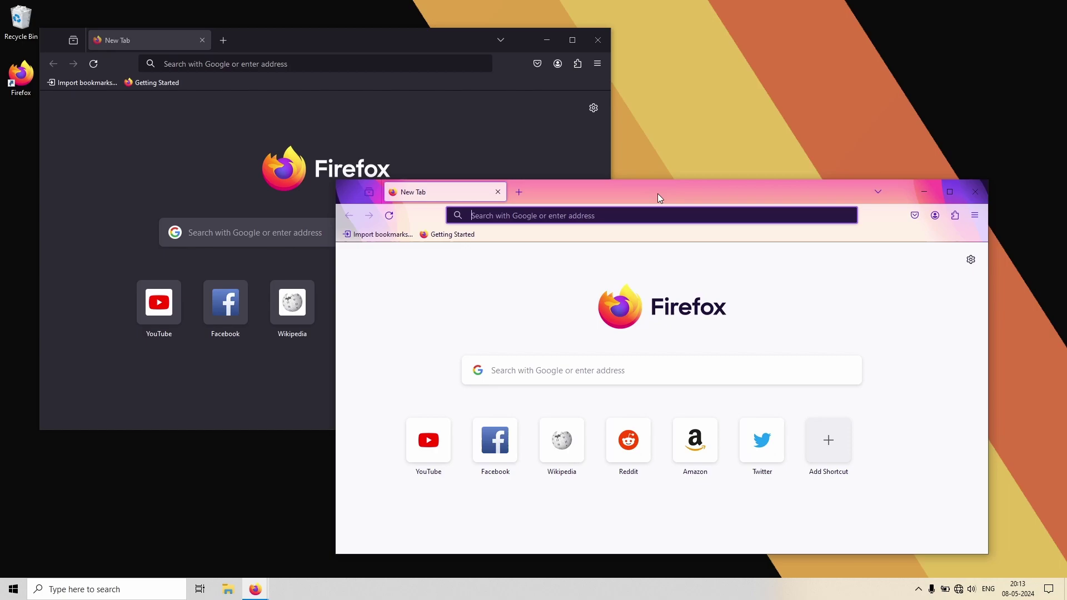
{"action": "left_click", "coordinate": [920, 594]}
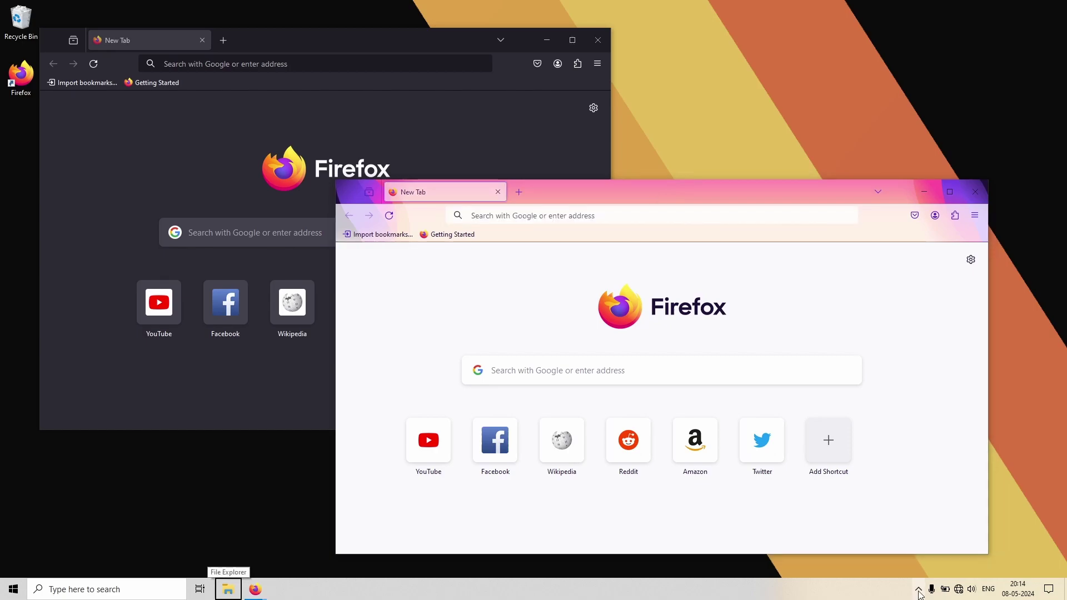